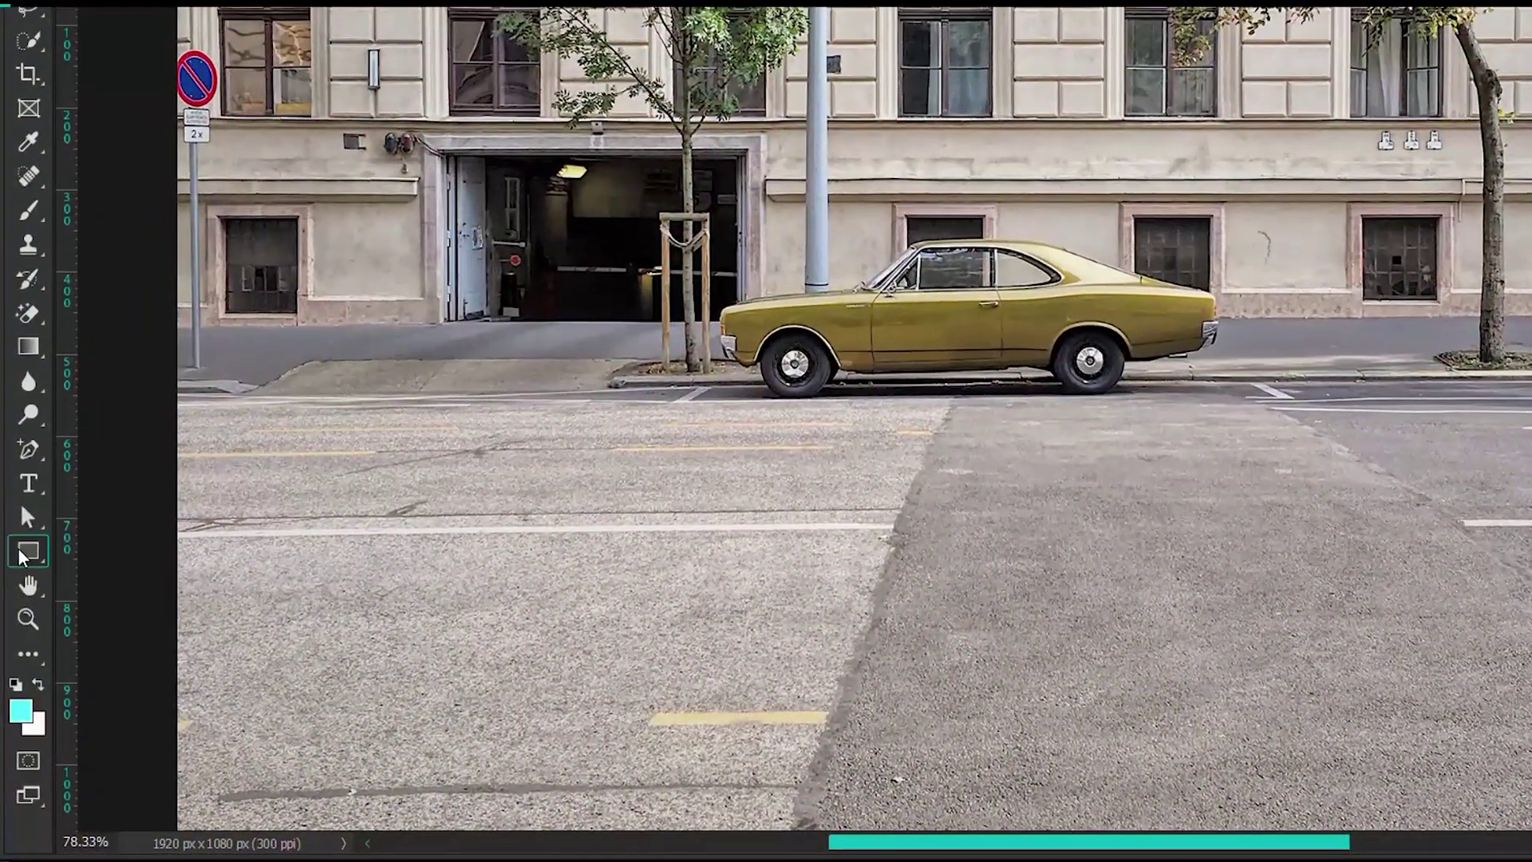
Draw a 723 by 61 px rectangle across the top of the photo with no stroke and white fill
left_click(20, 554)
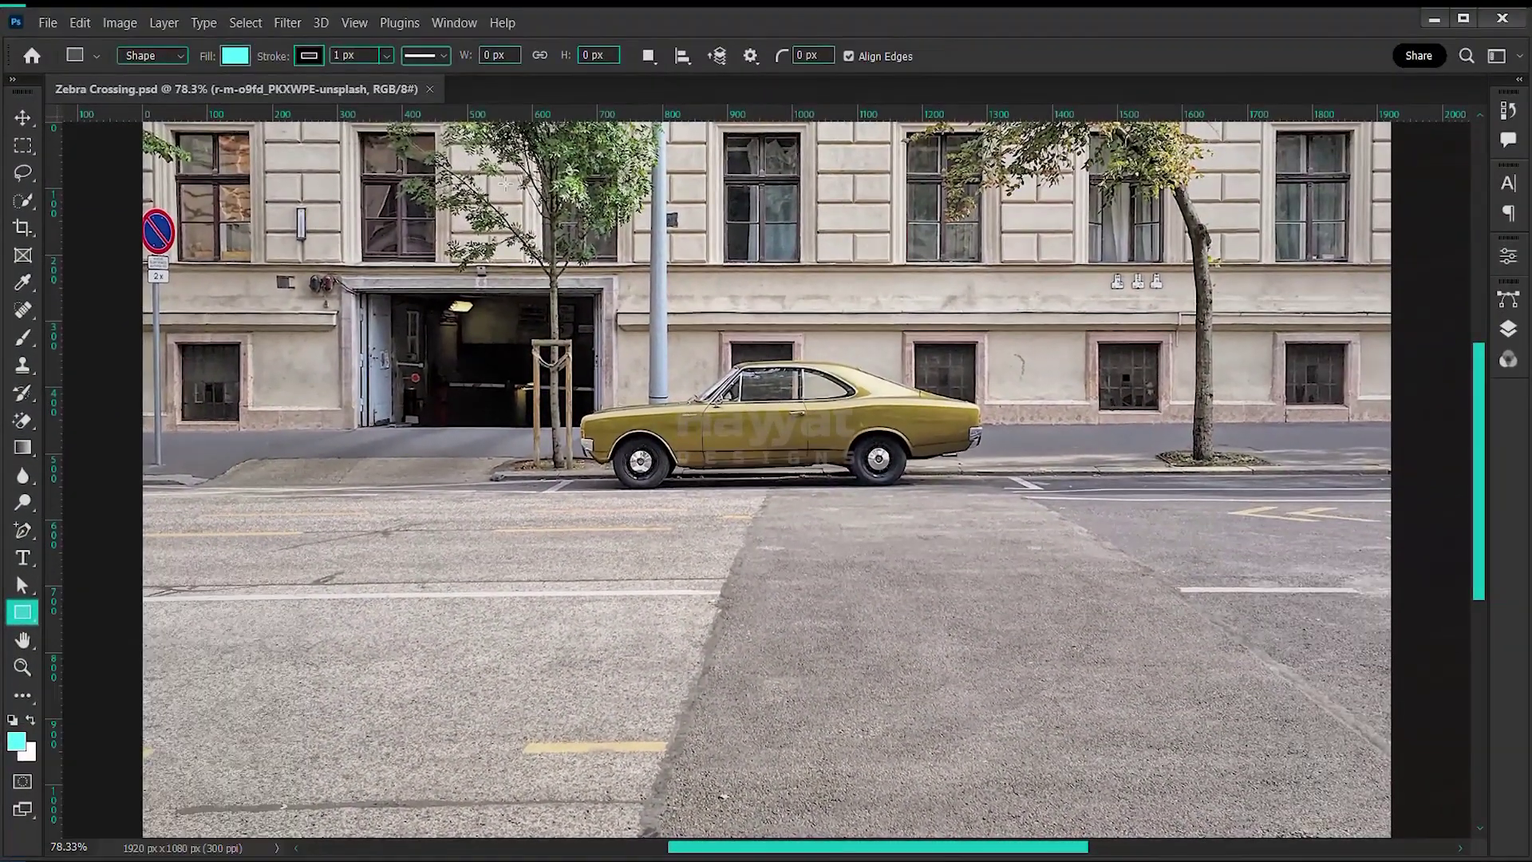
mouse_move(729, 216)
left_mouse_down()
mouse_move(954, 213)
mouse_move(981, 228)
left_mouse_up()
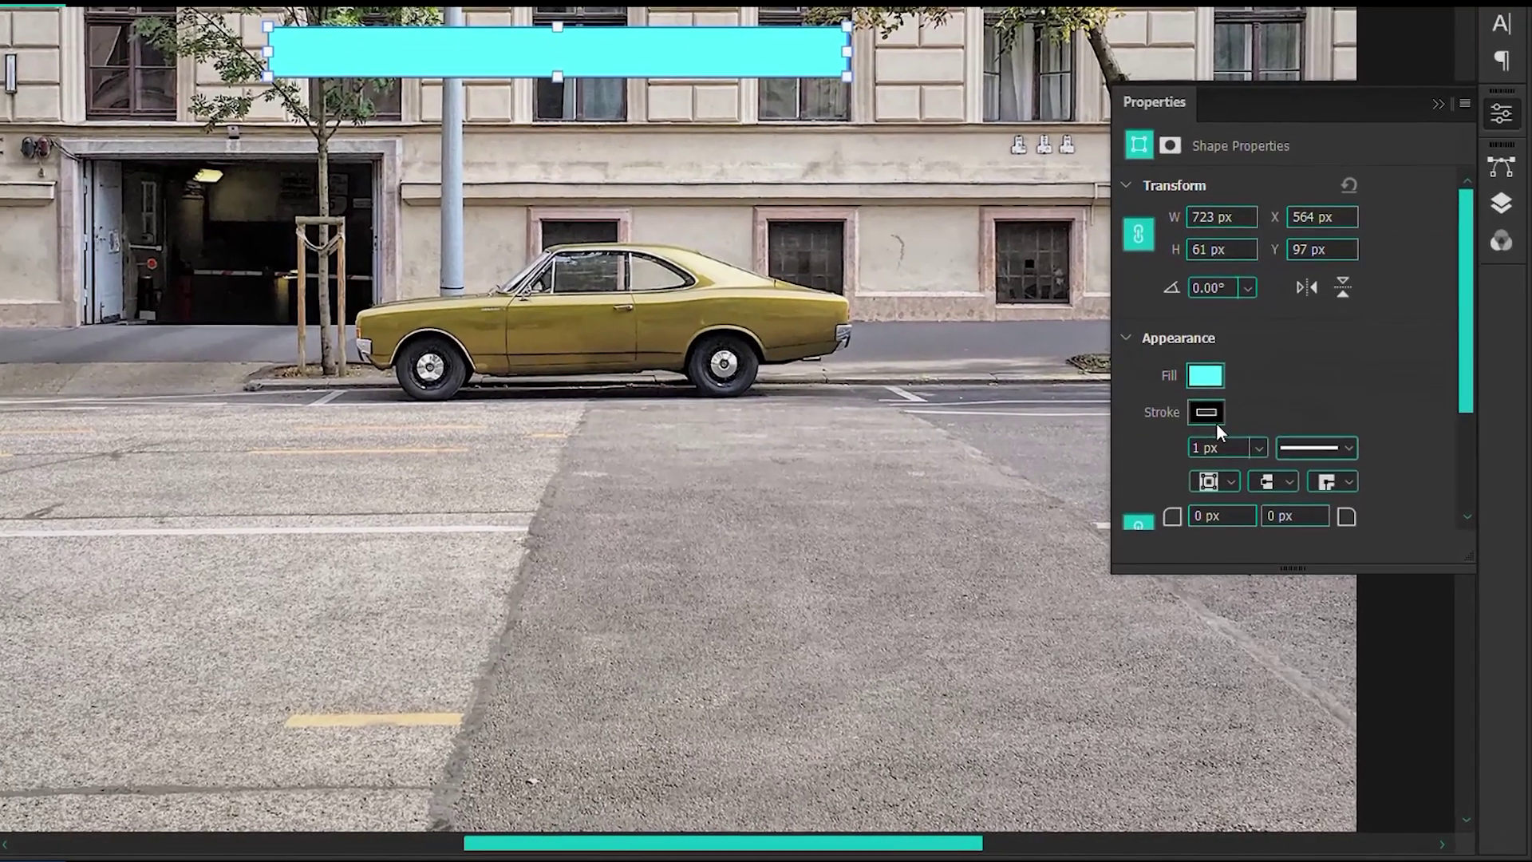
left_click(1206, 411)
left_click(1143, 463)
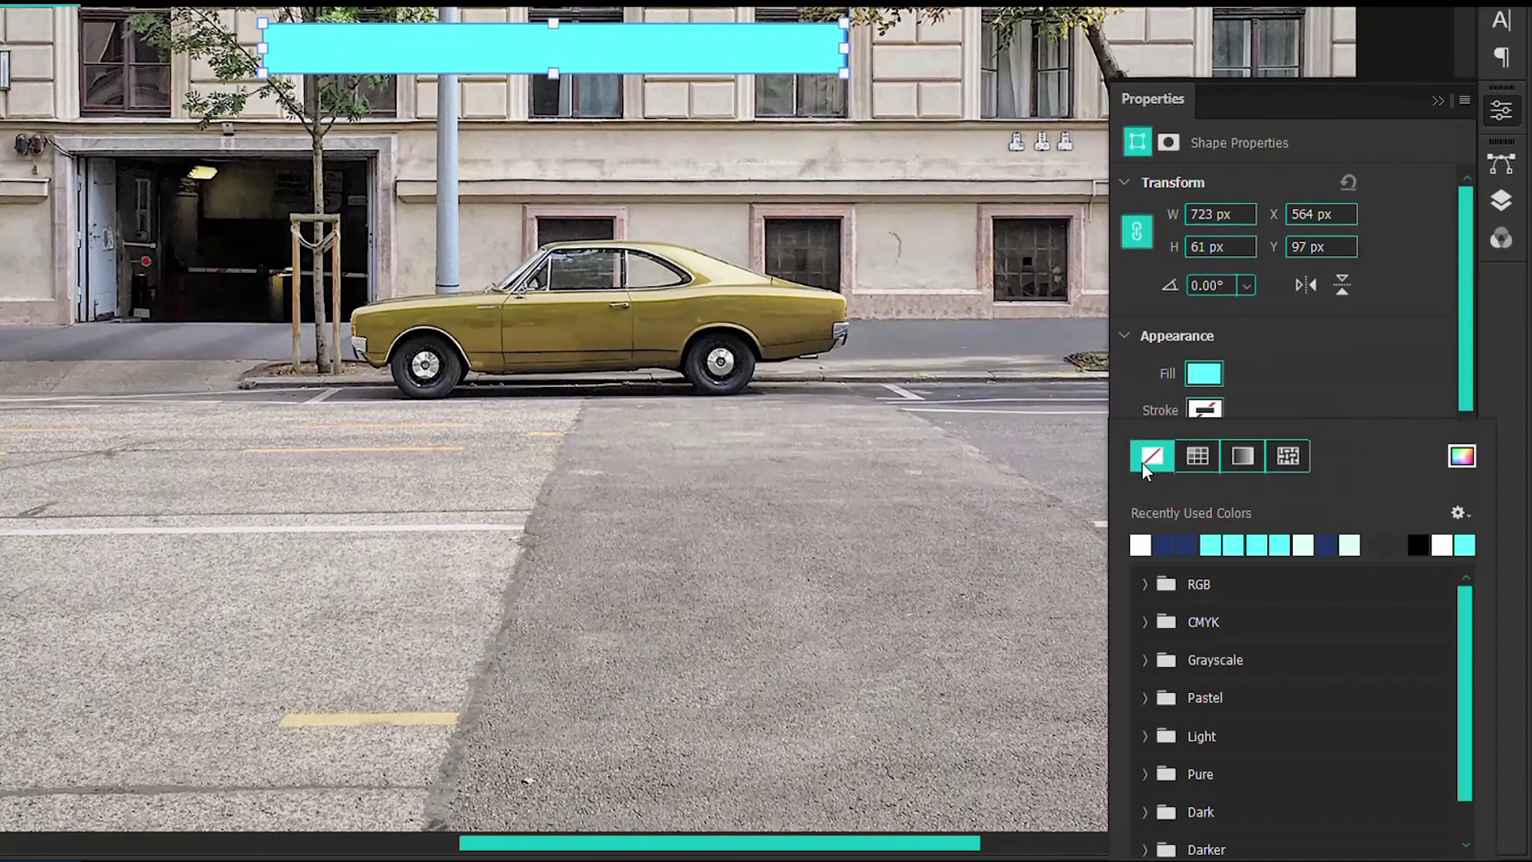
left_click(1198, 373)
left_click(1140, 513)
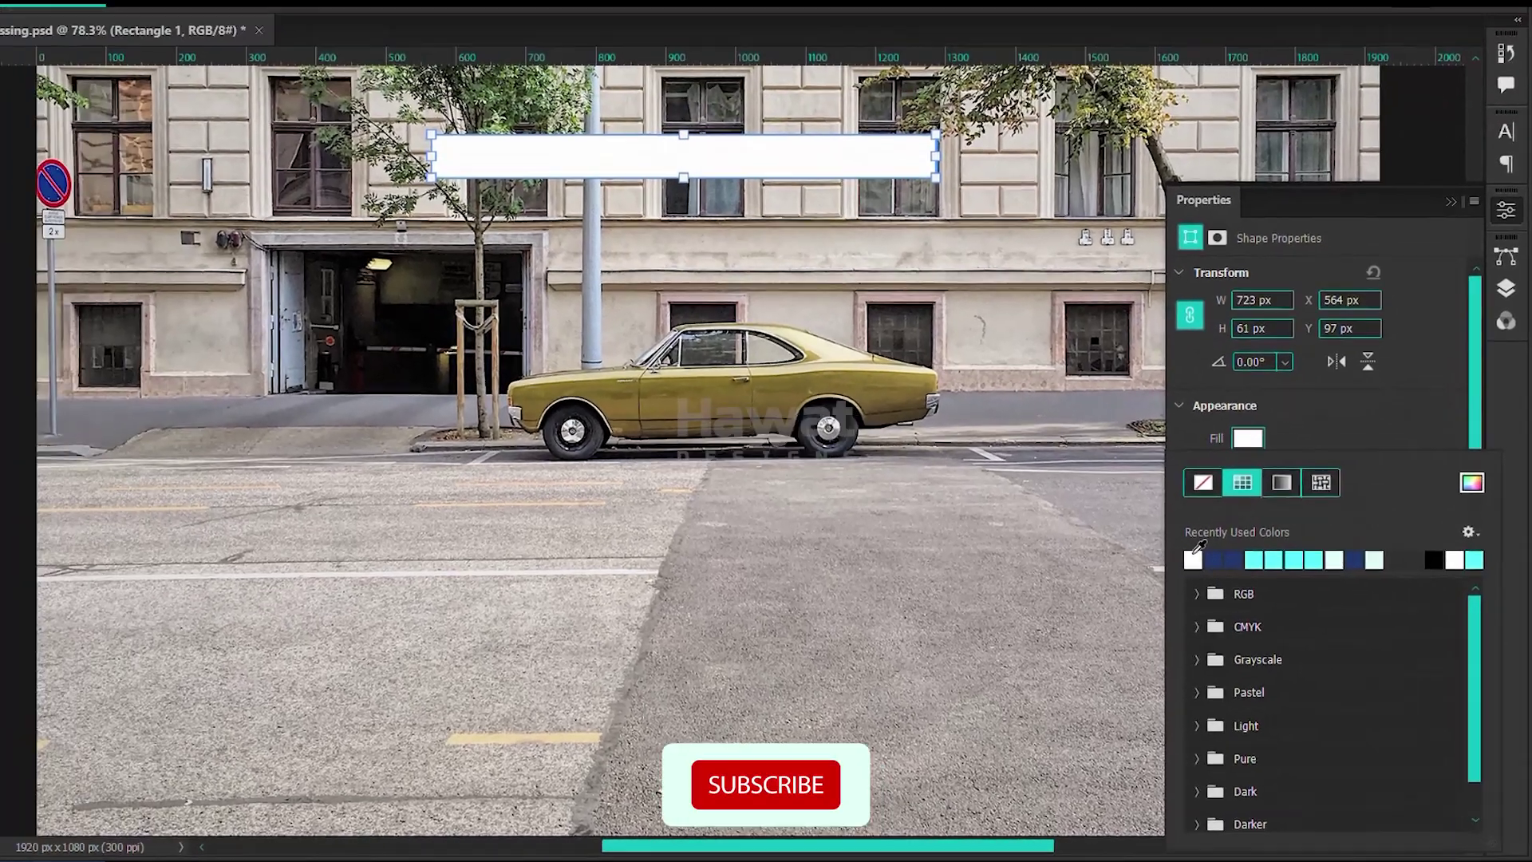
key("Return")
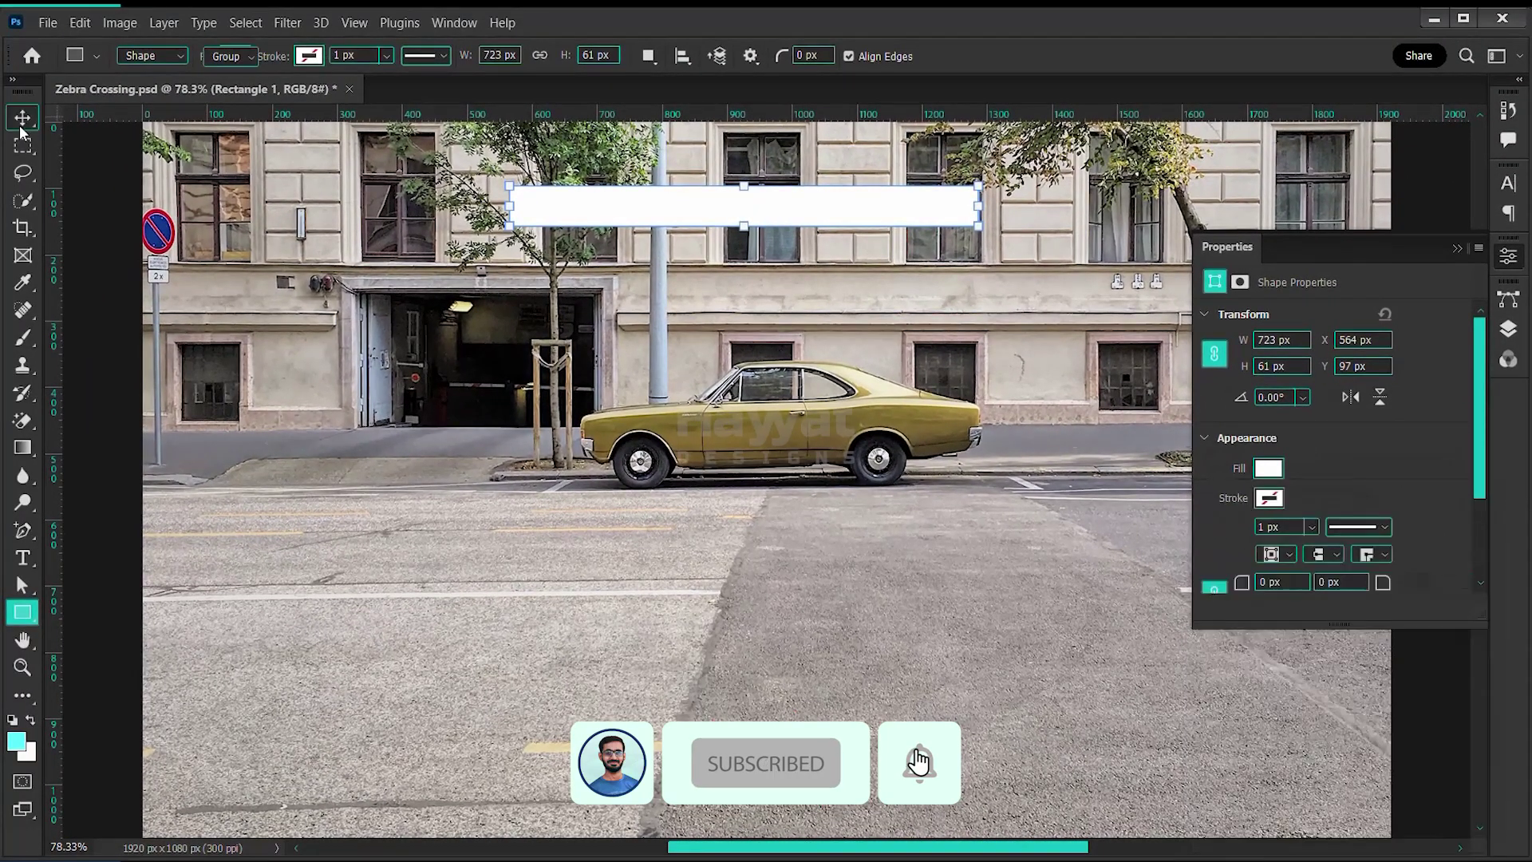
left_click(22, 120)
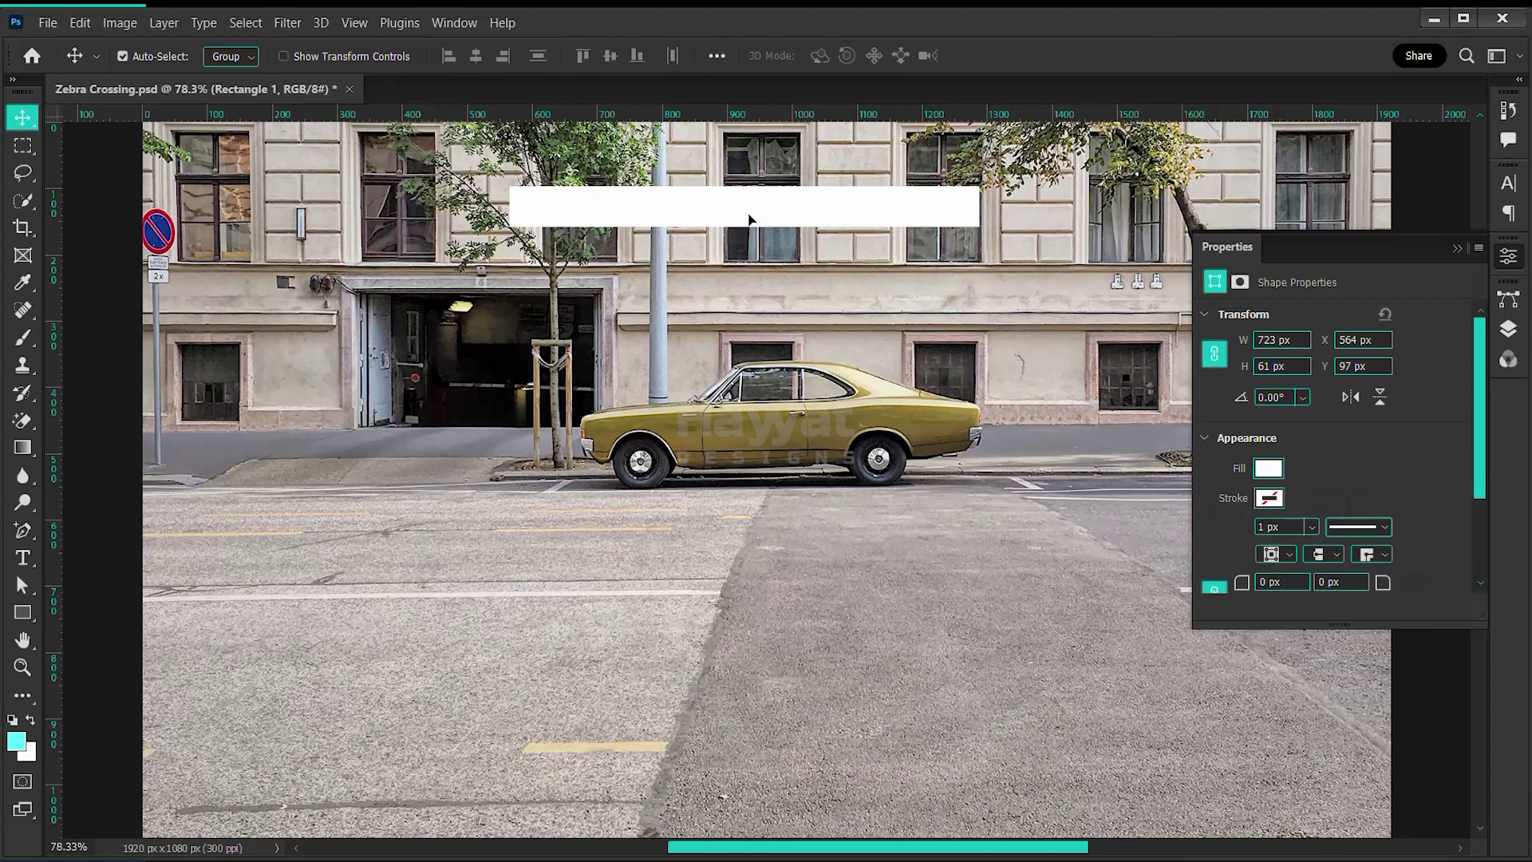
Alt-drag the white stripe downward to make nine evenly spaced copies
mouse_move(749, 218)
left_mouse_down()
mouse_move(750, 320)
mouse_move(779, 332)
mouse_move(780, 387)
mouse_move(751, 479)
mouse_move(747, 690)
left_mouse_up()
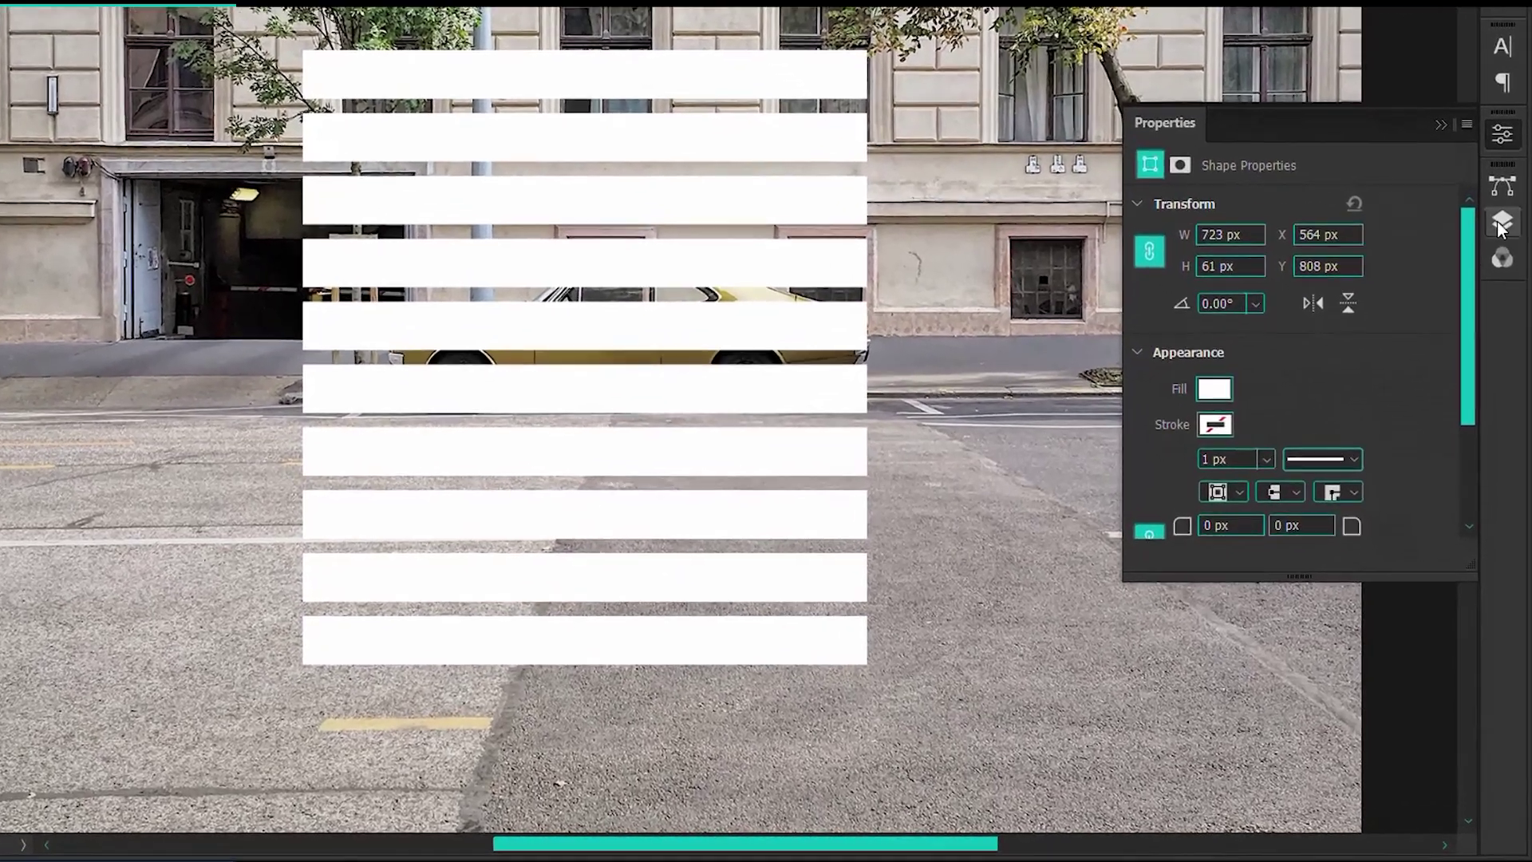
Group the ten Rectangle stripe layers into Group 1 and convert it to a smart object
left_click(1508, 328)
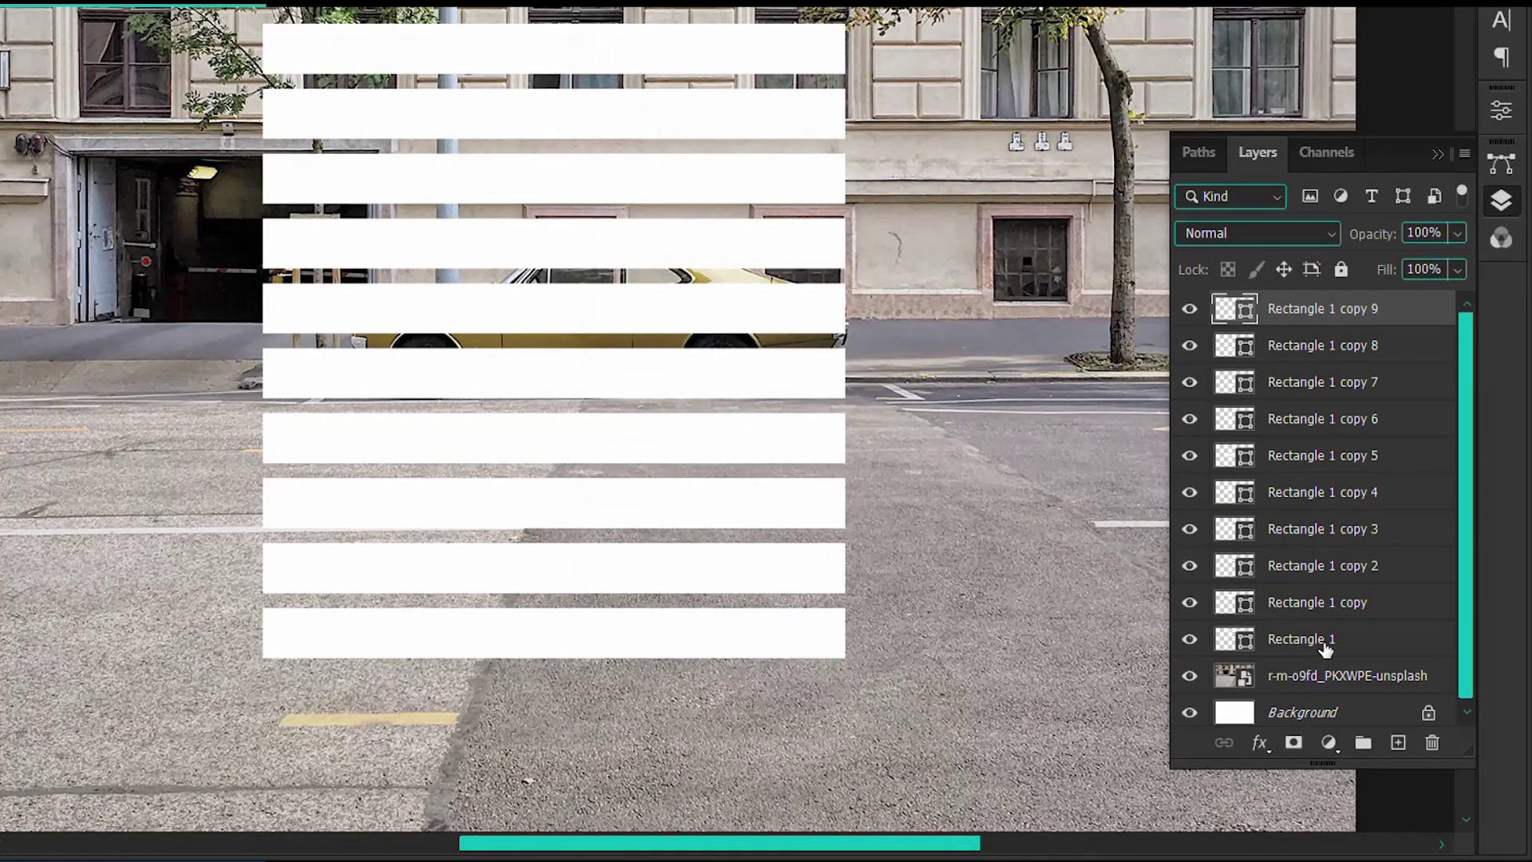
left_click(1325, 641, "shift")
mouse_move(1325, 641)
left_mouse_down()
mouse_move(1331, 743)
mouse_move(1362, 742)
left_mouse_up()
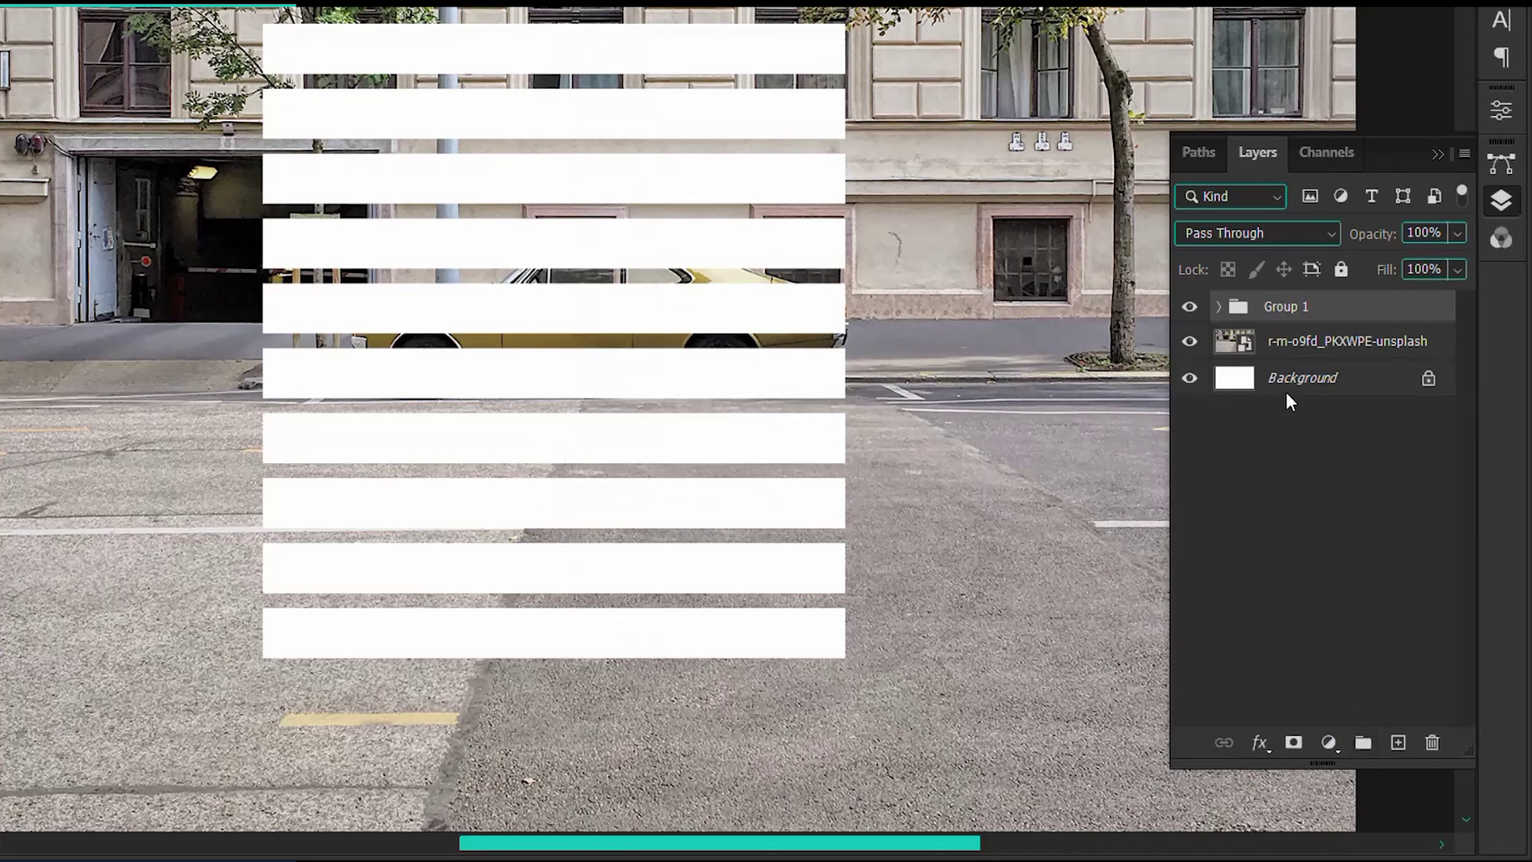
right_click(1274, 312)
left_click(1418, 163)
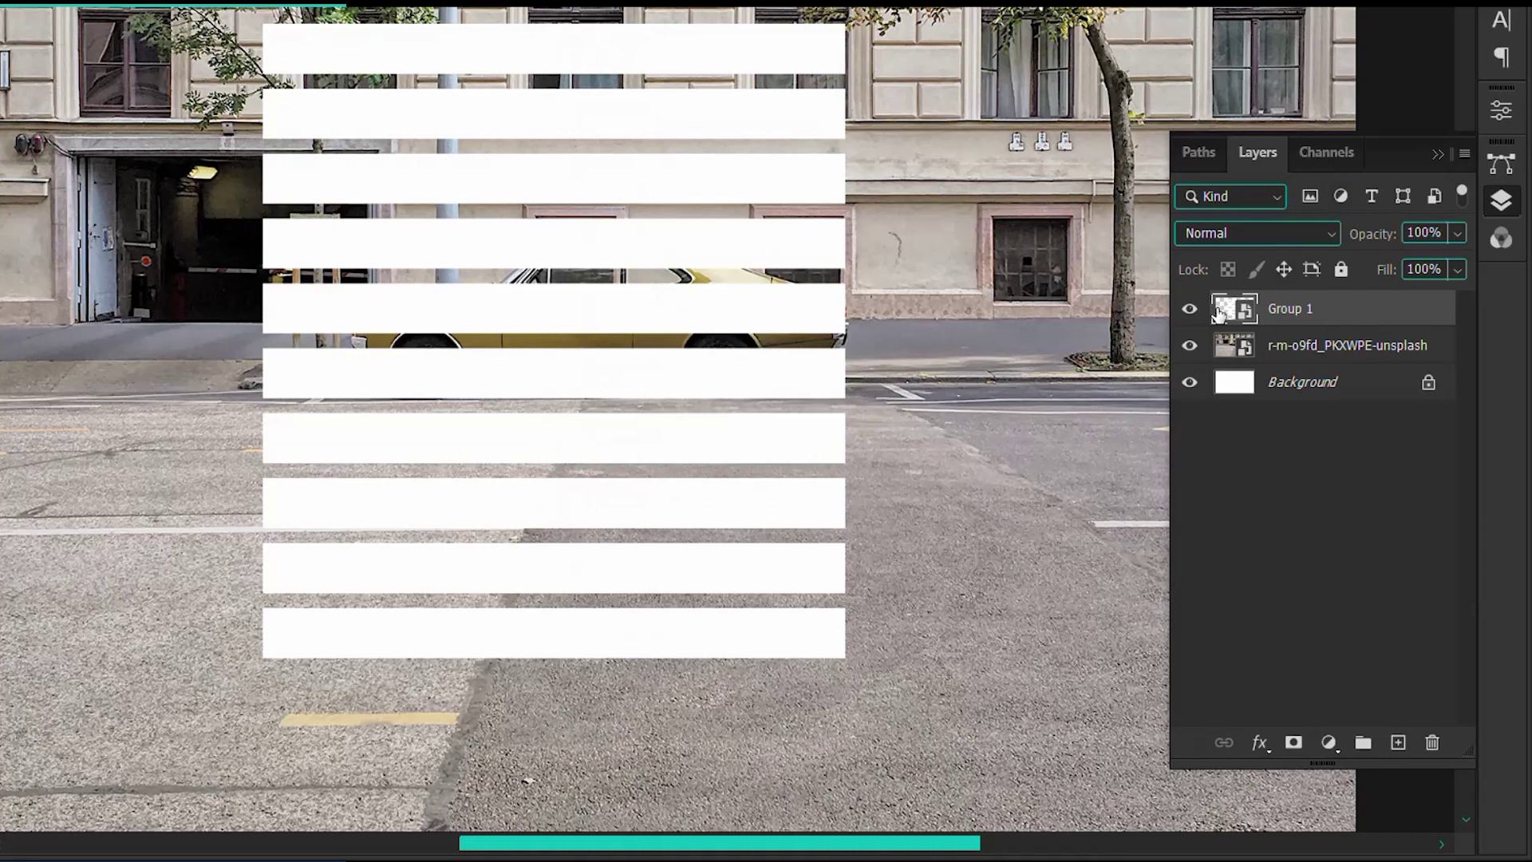
Select and copy the stripes' pixels, then hide Group 1
right_click(1223, 318)
left_click(1272, 381)
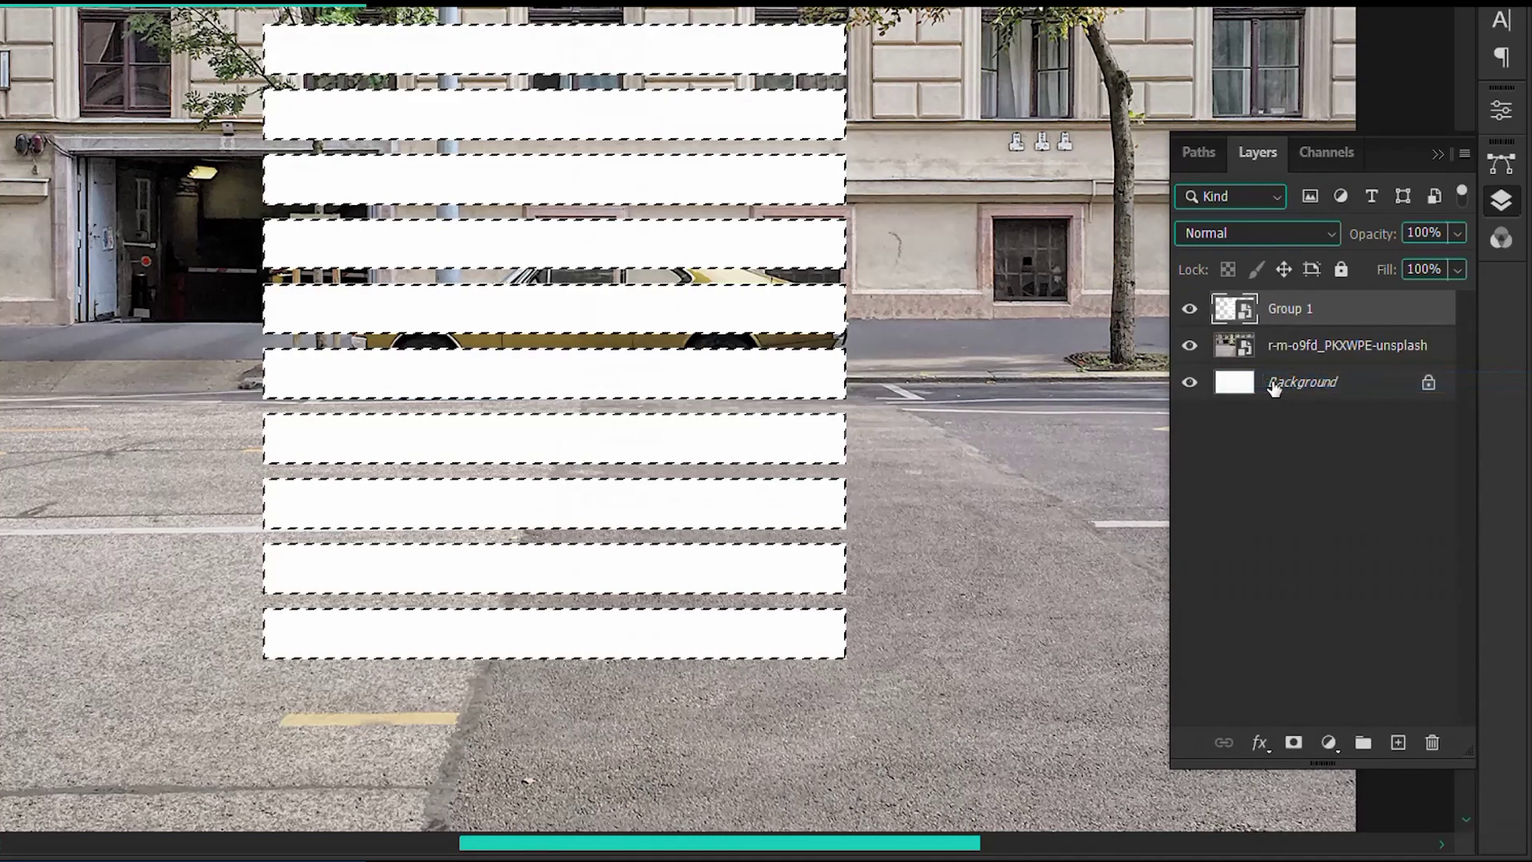
key("ctrl+c")
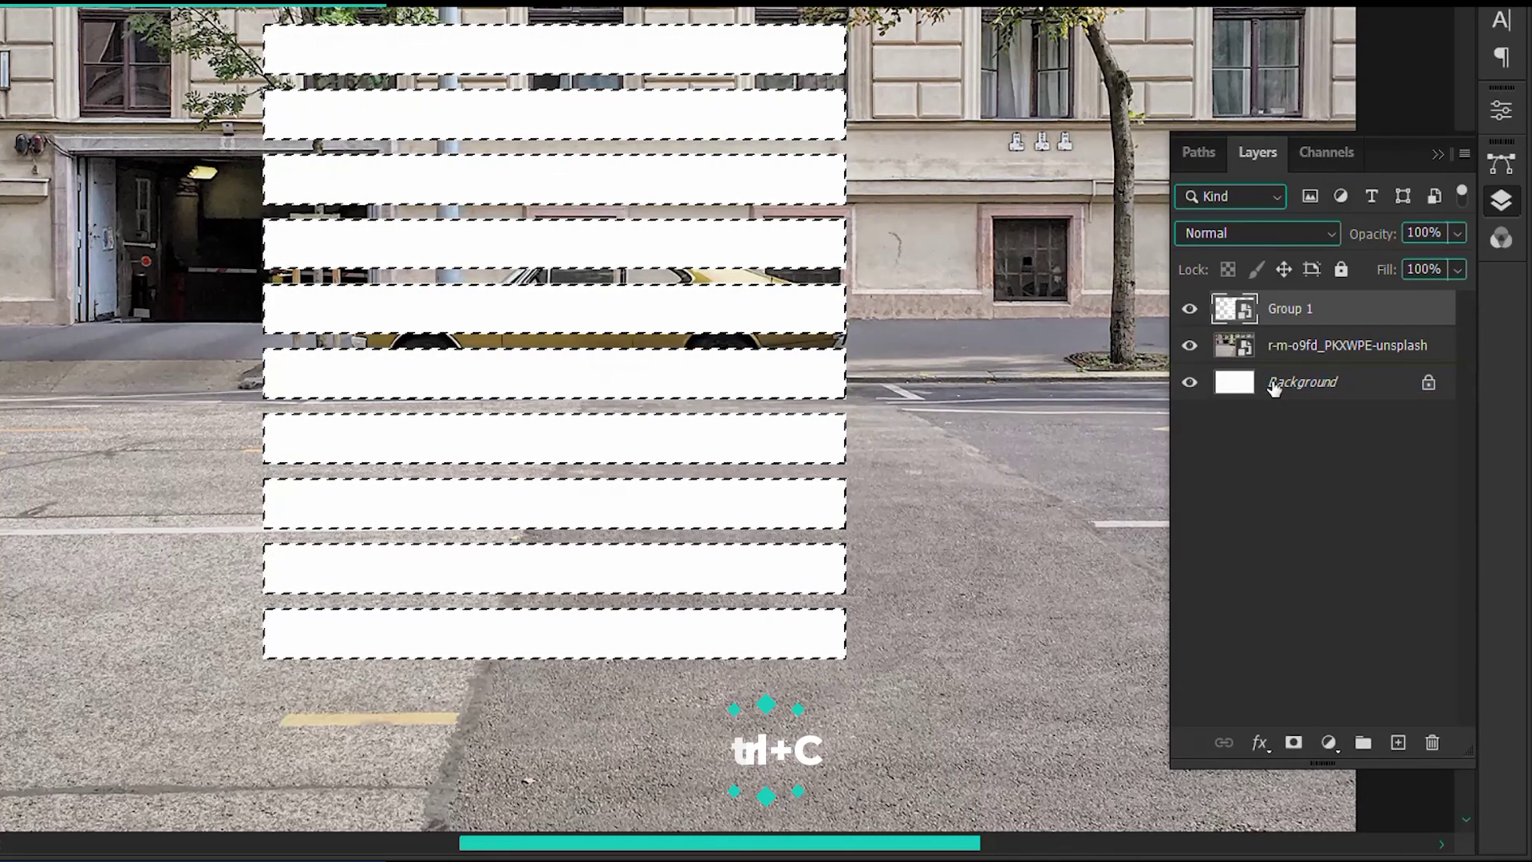
left_click(1189, 310)
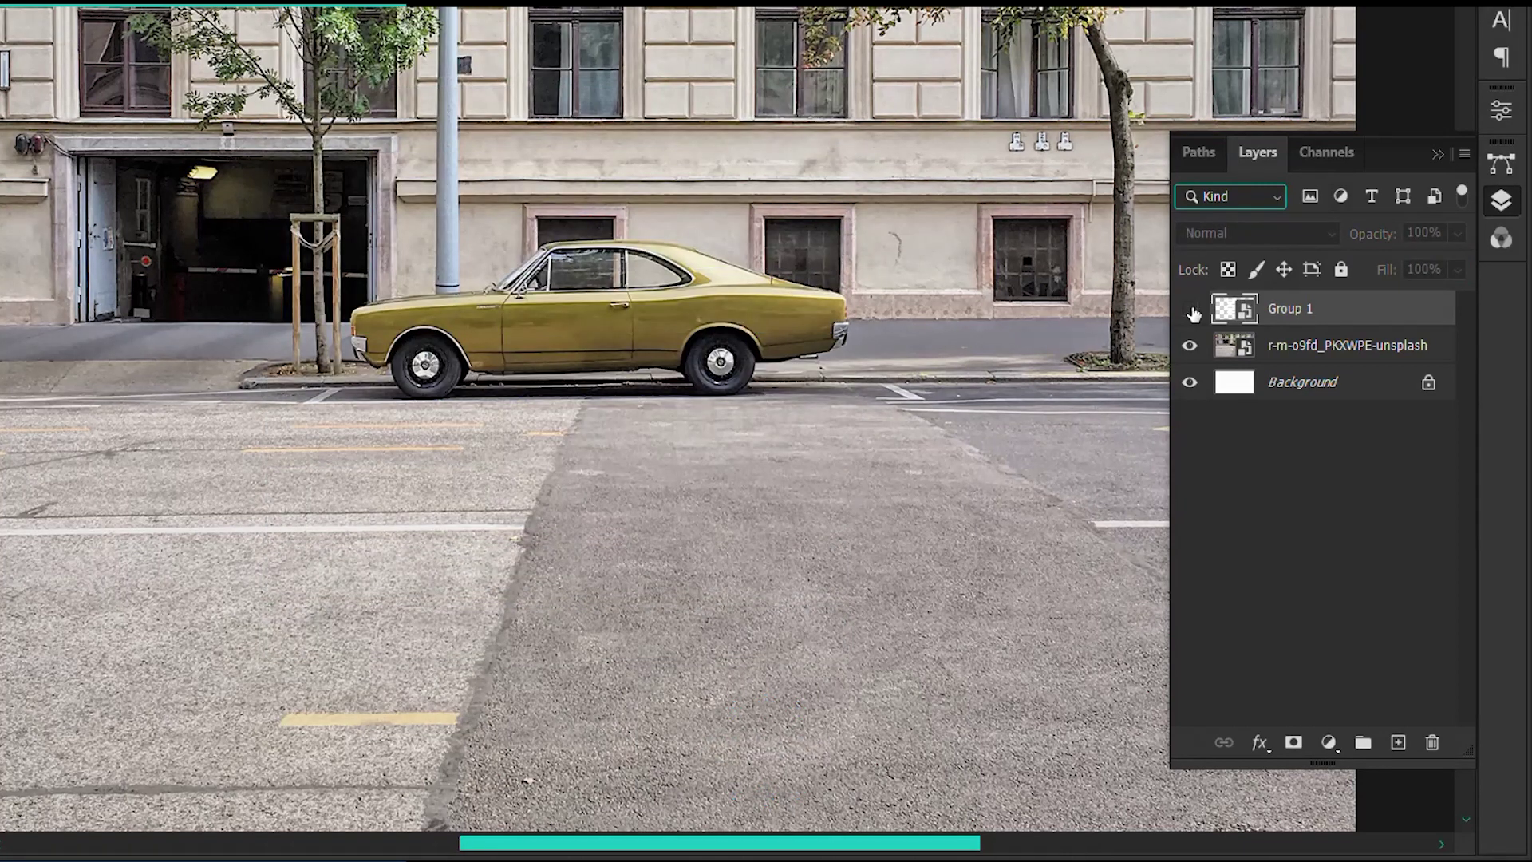
left_click(1498, 205)
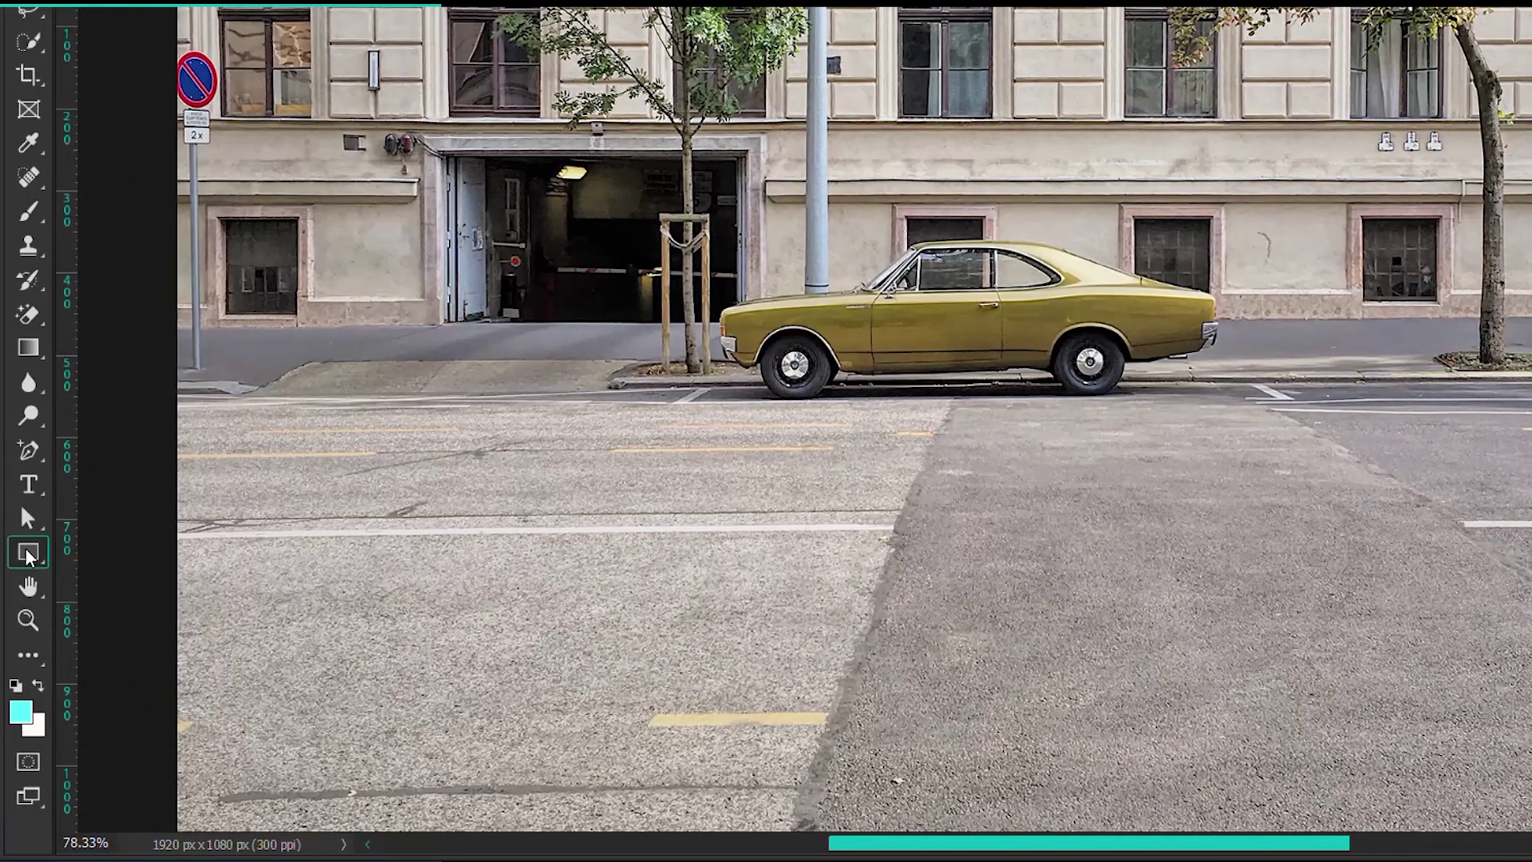
Draw a large rectangle with no outline over the street
left_click(27, 555)
left_click_drag(718, 189, 1224, 582)
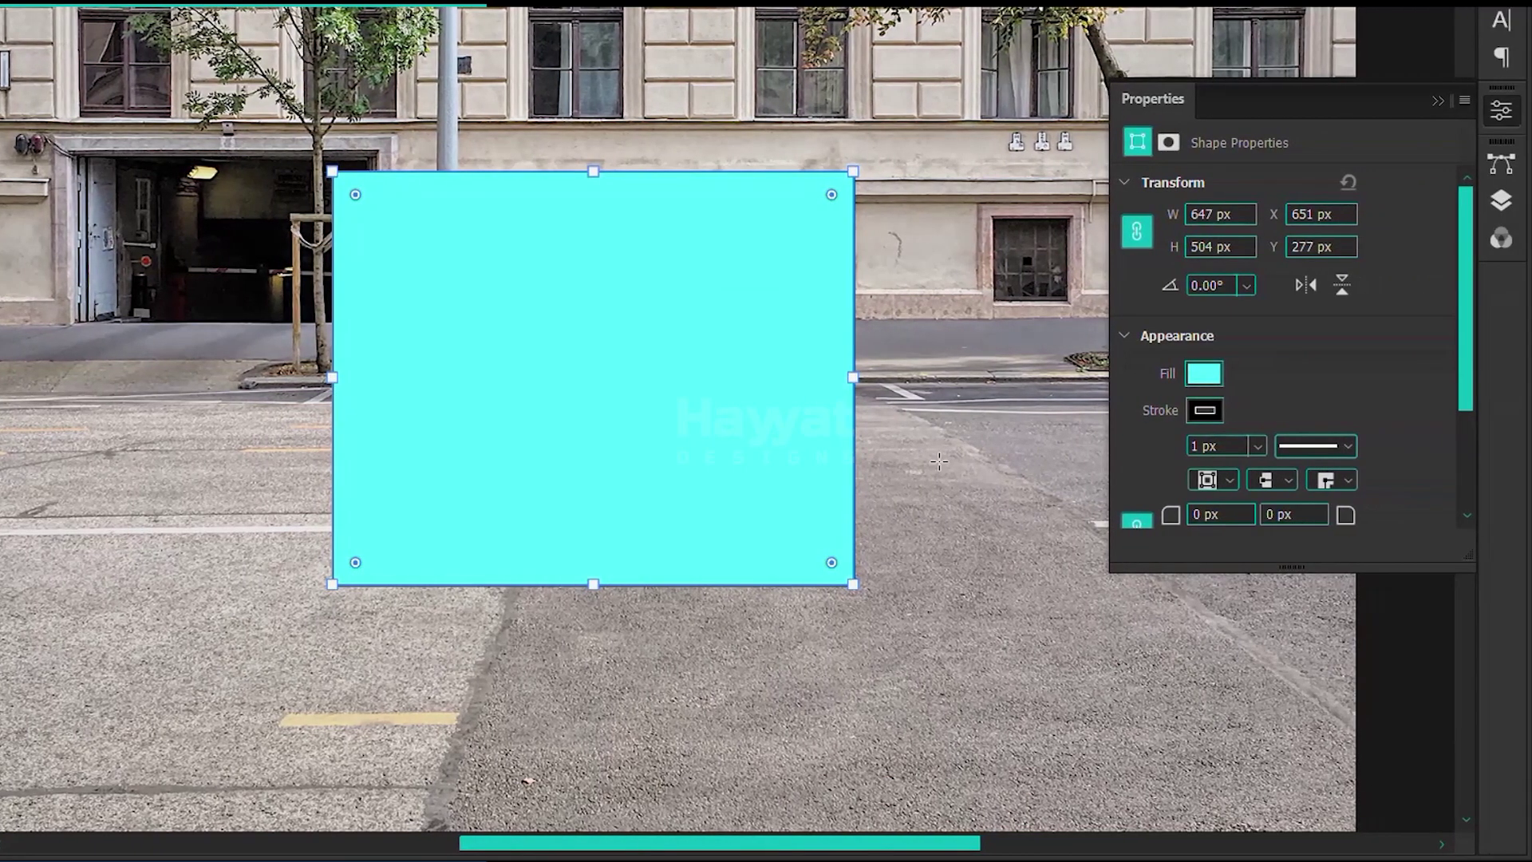
left_click(1206, 410)
left_click(1147, 458)
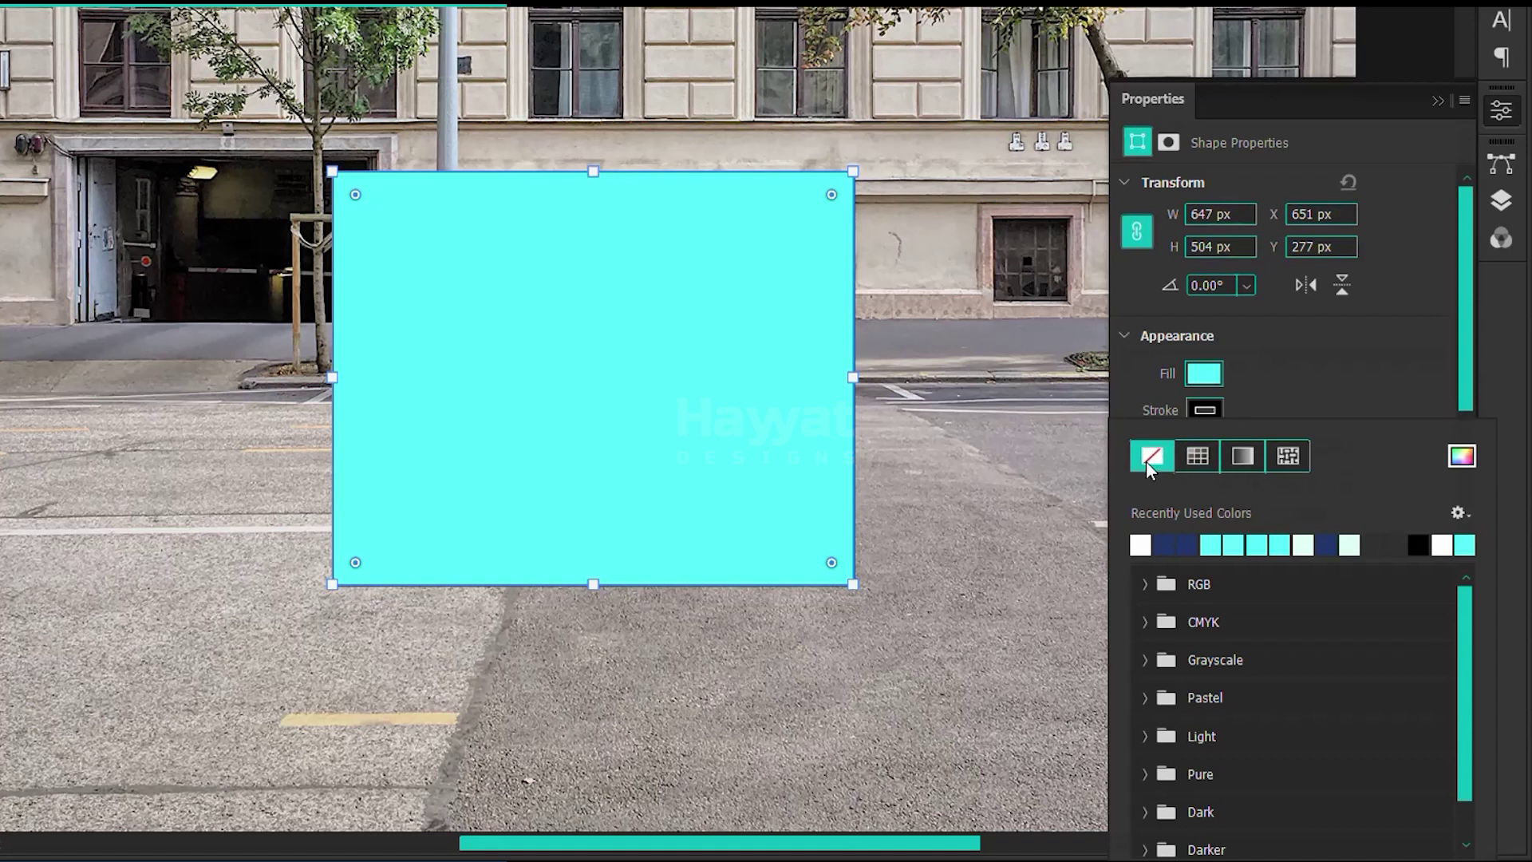
Convert Rectangle 1 into a smart object and collapse the layers panel
left_click(1499, 203)
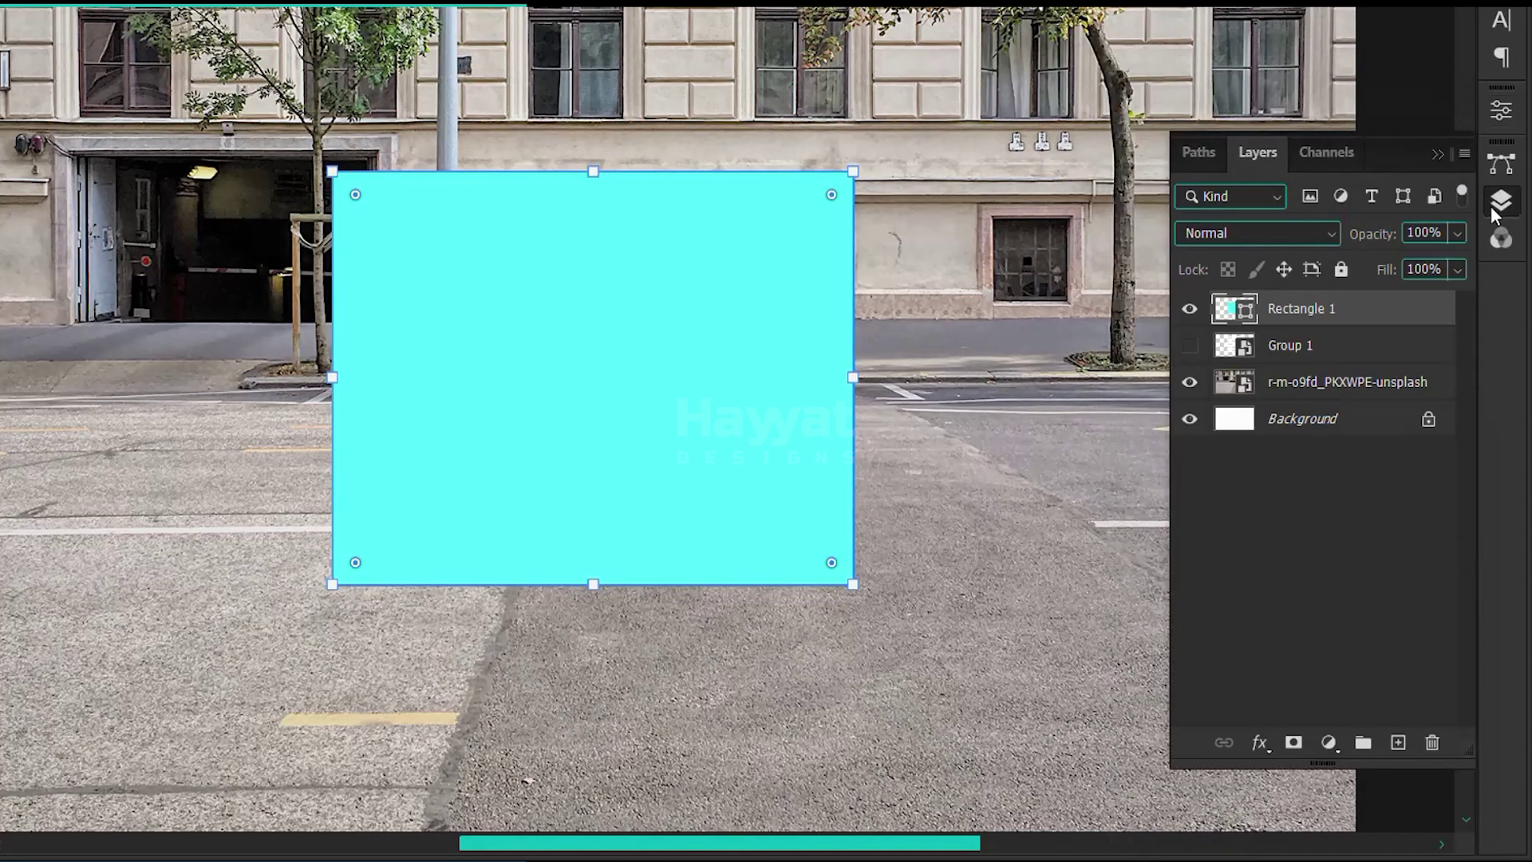
right_click(1317, 326)
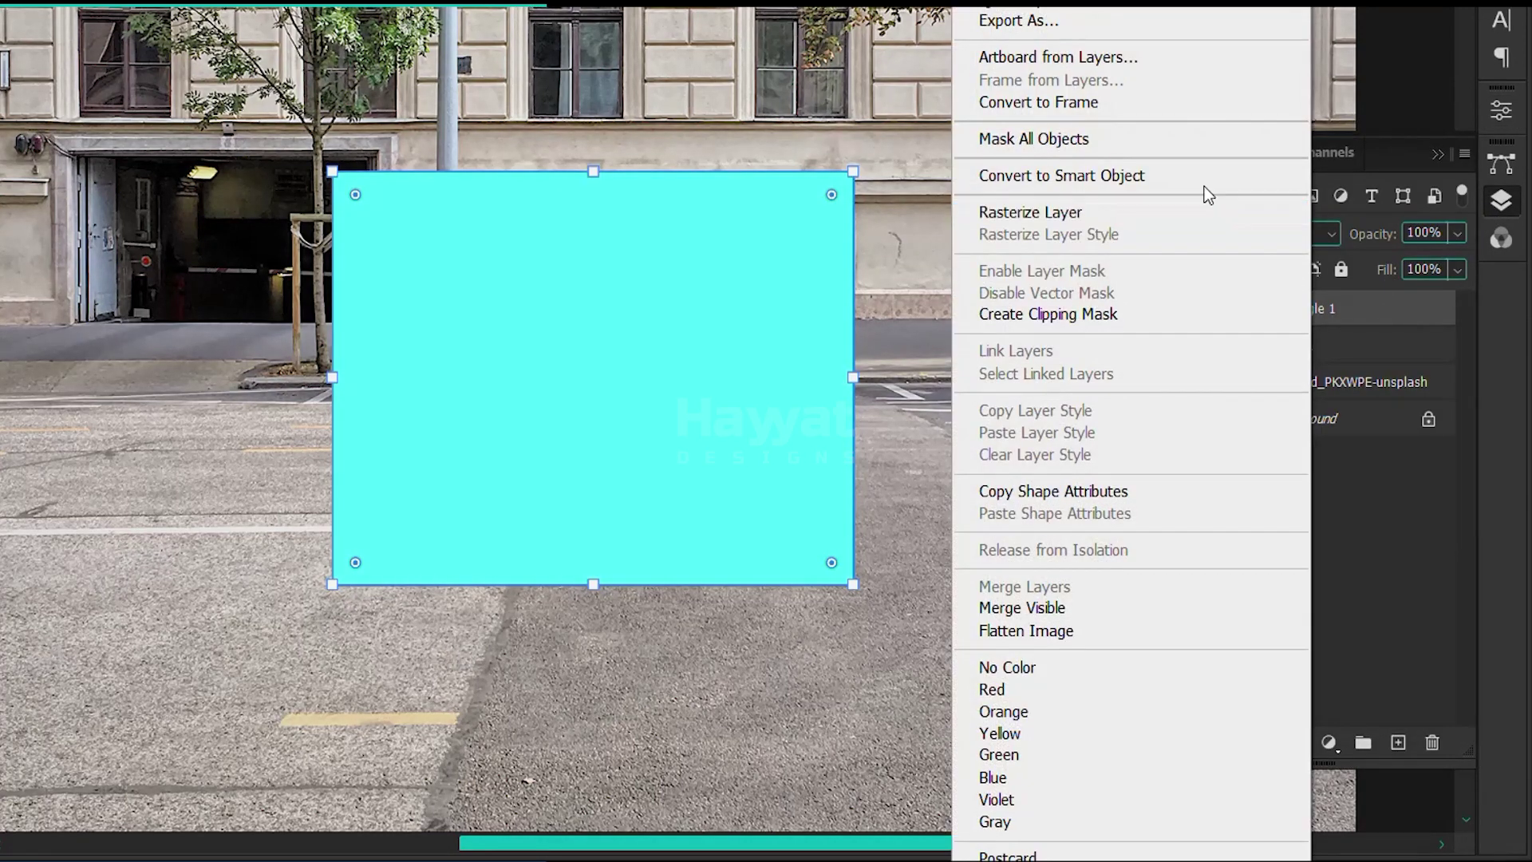
left_click(1181, 175)
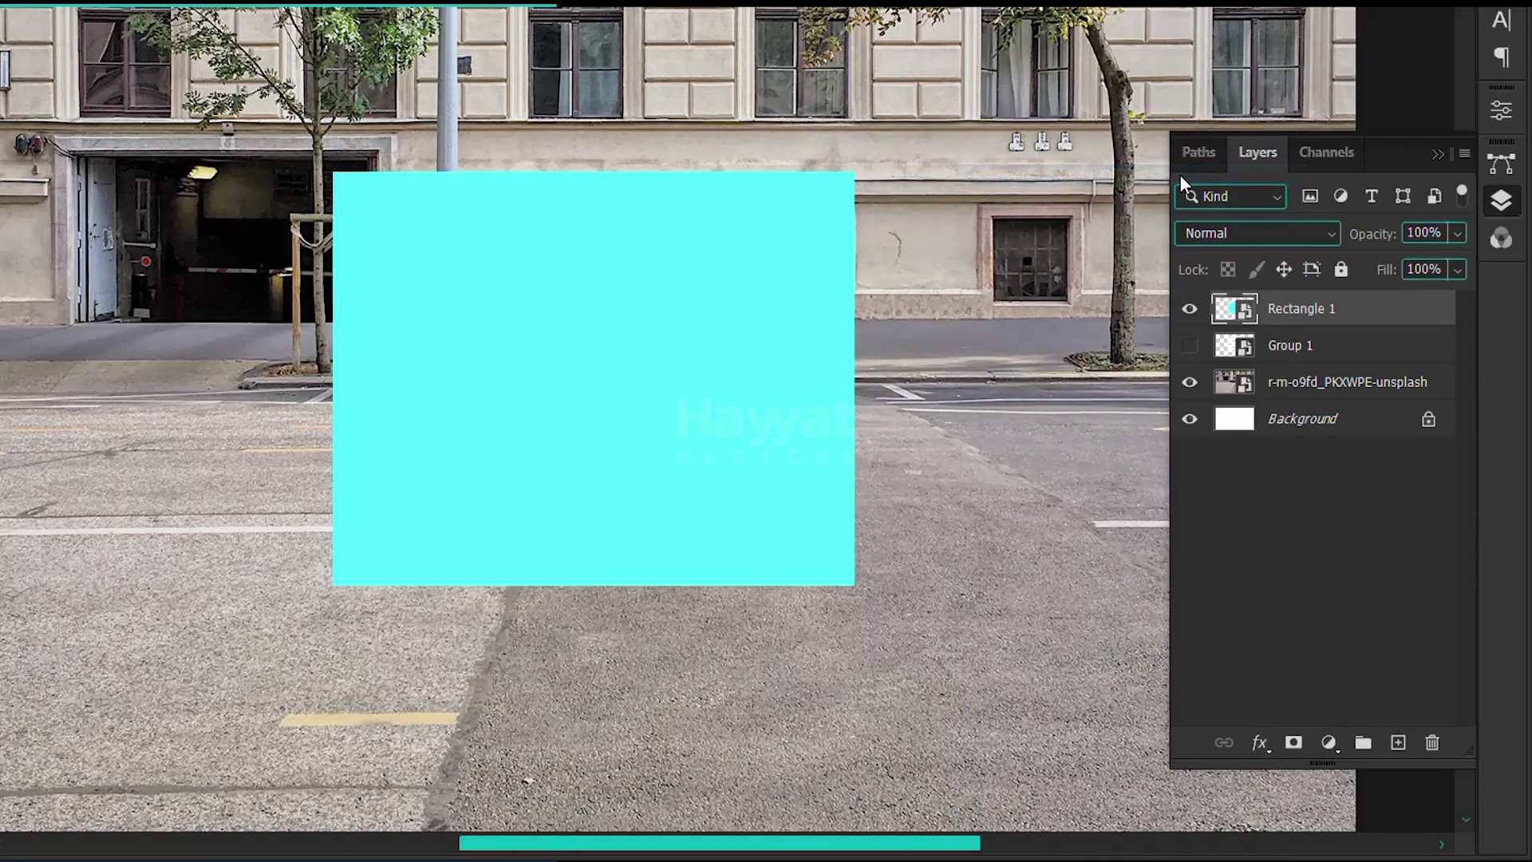
left_click(1502, 206)
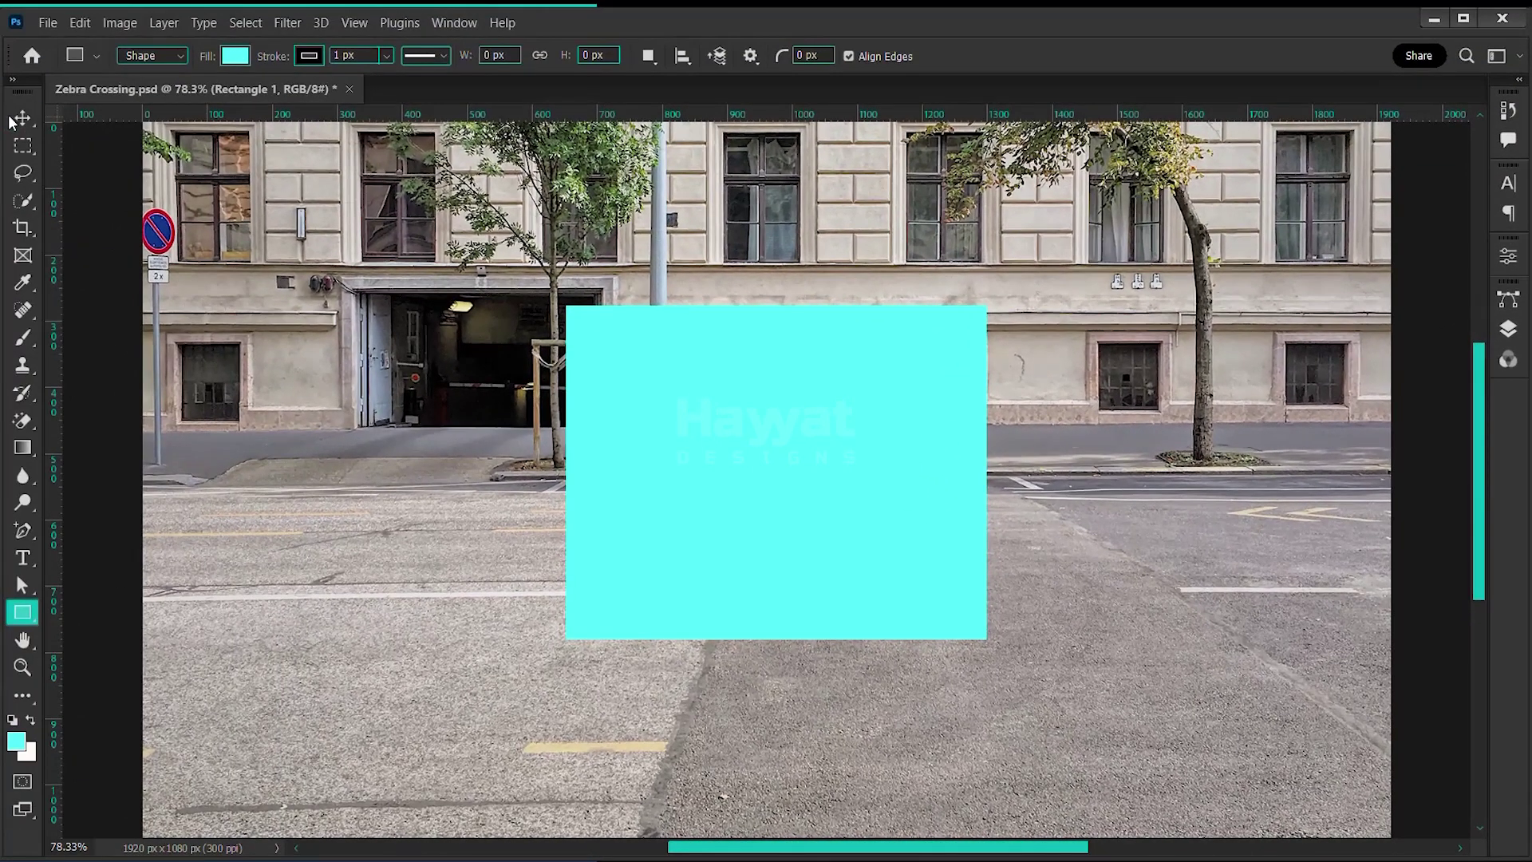
Move the cyan rectangle below the car and distort its corners into a trapezoid receding toward the car
left_click(16, 120)
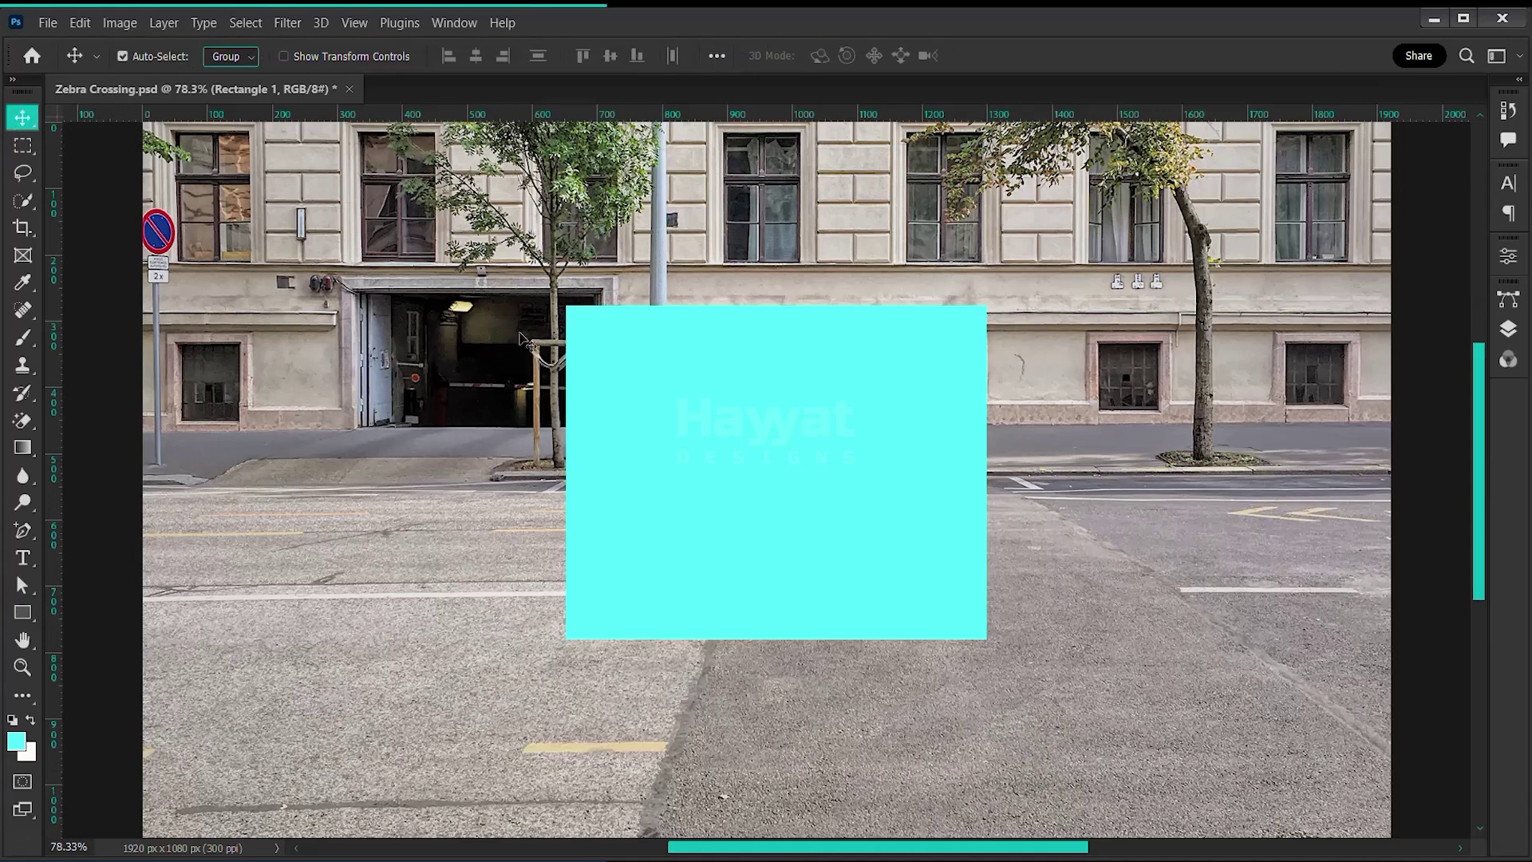
key("ctrl+t")
mouse_move(444, 249)
left_mouse_down()
mouse_move(668, 479)
mouse_move(679, 460)
left_mouse_up()
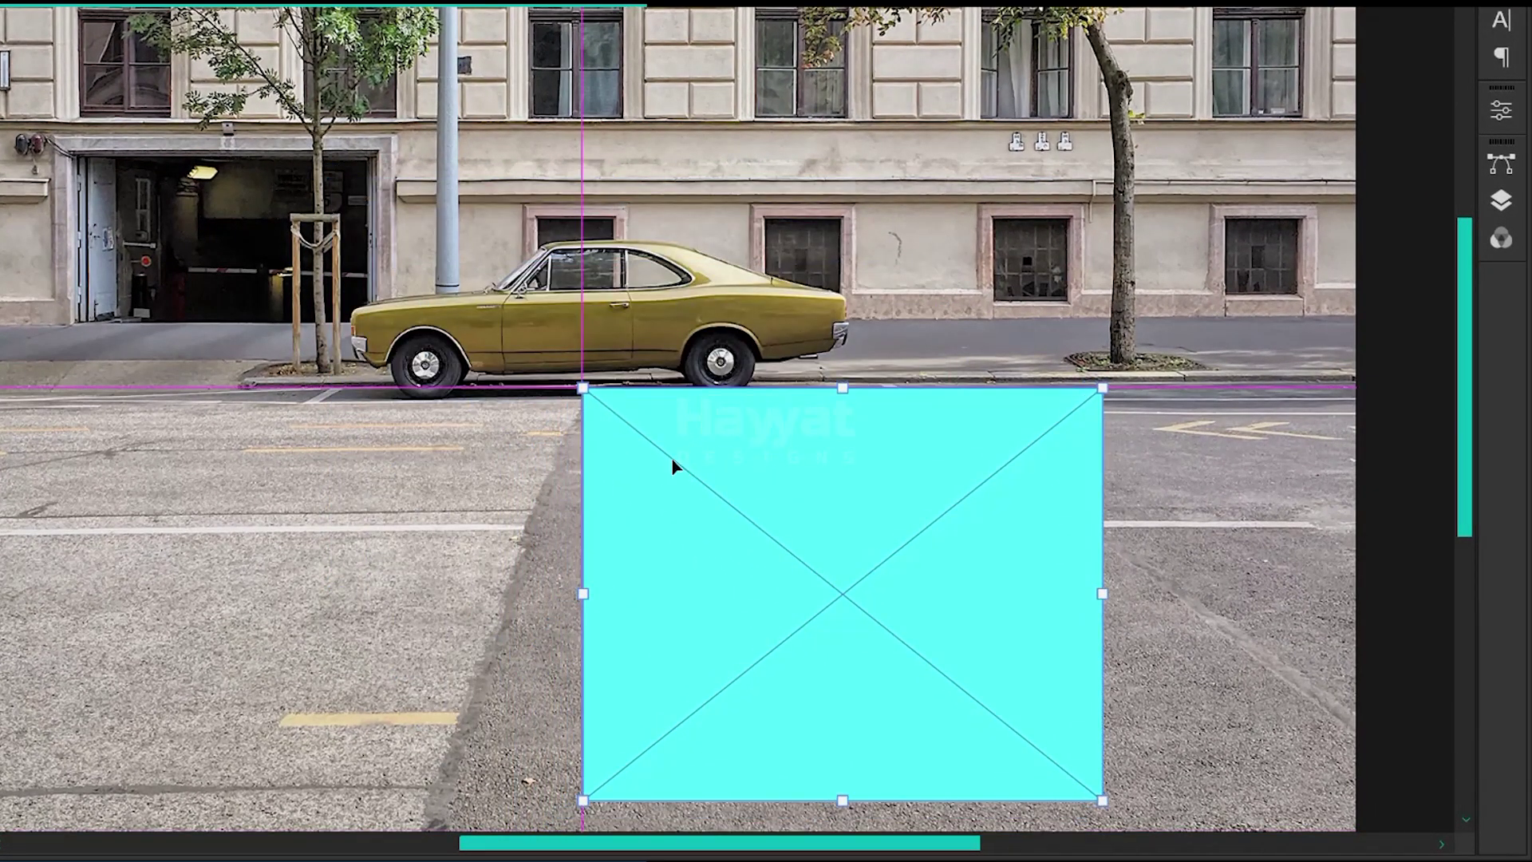
left_click_drag(583, 802, 410, 842, "ctrl")
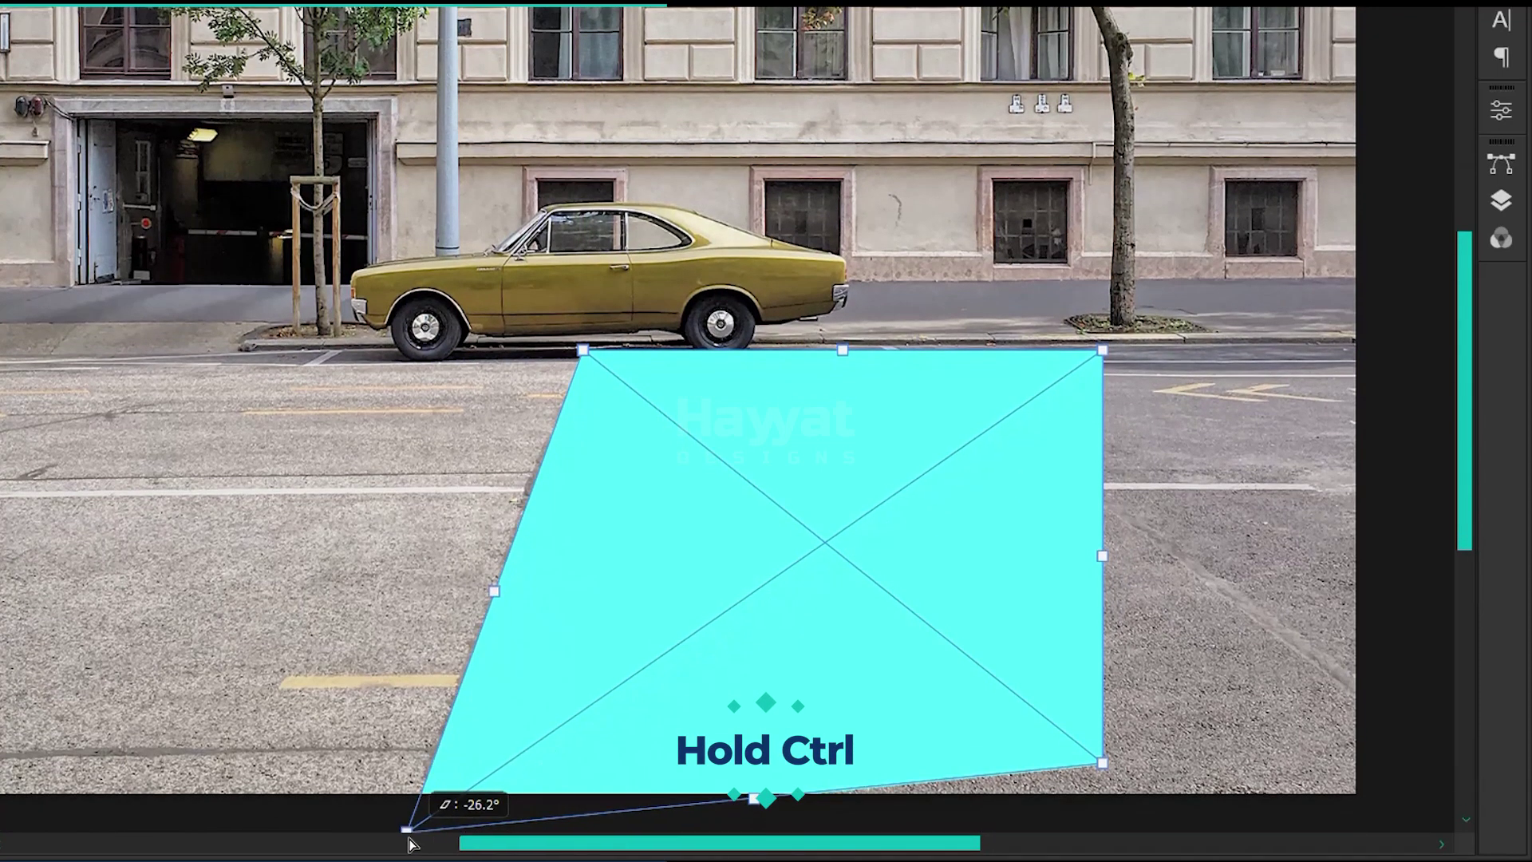
left_click_drag(1102, 355, 855, 343, "ctrl")
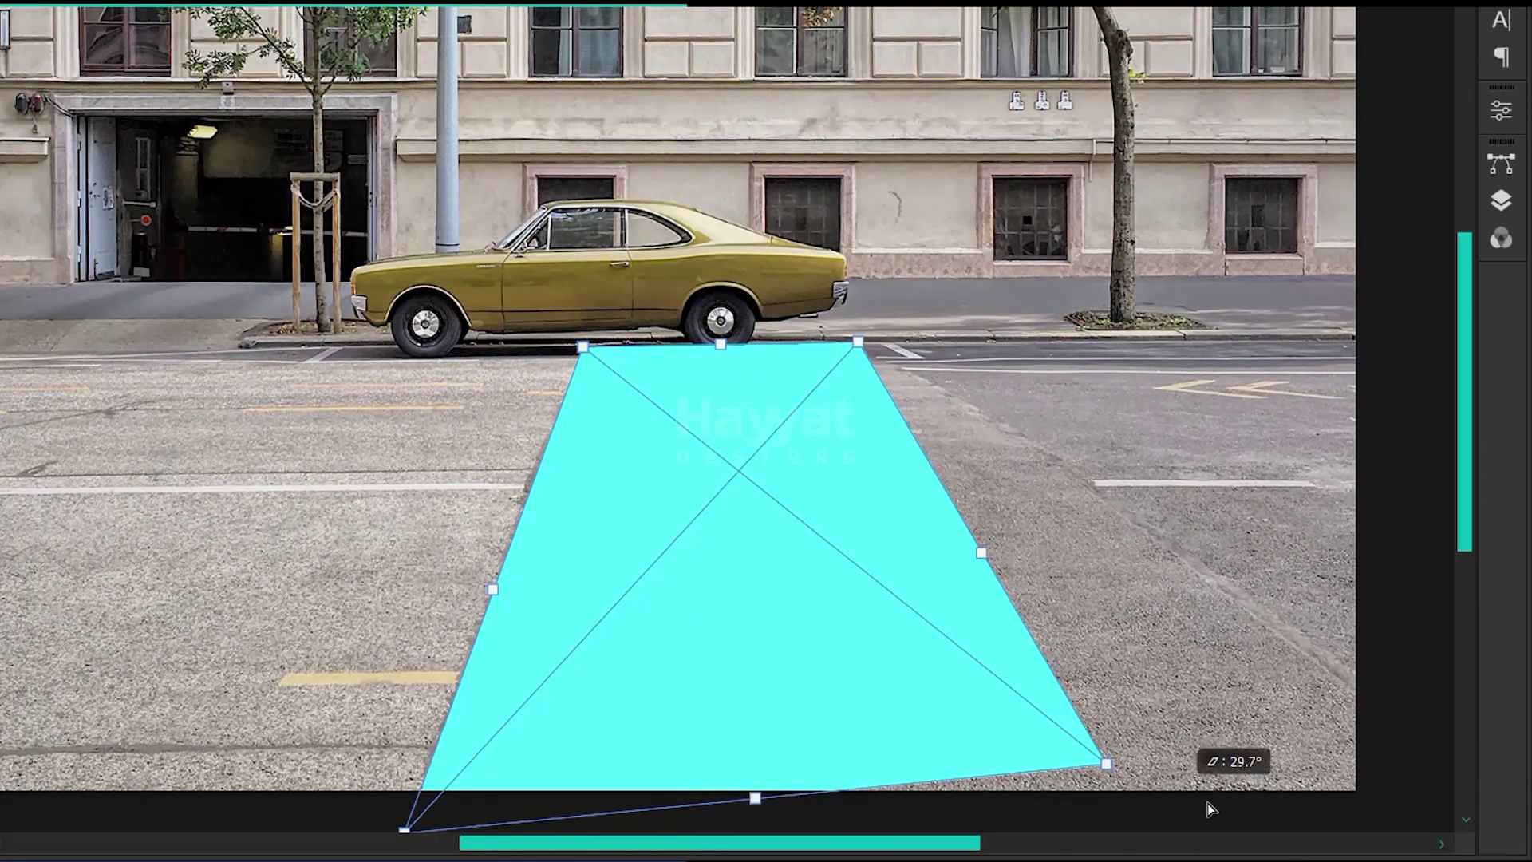
left_click_drag(1102, 759, 1442, 816, "ctrl")
left_click_drag(759, 329, 789, 336, "ctrl")
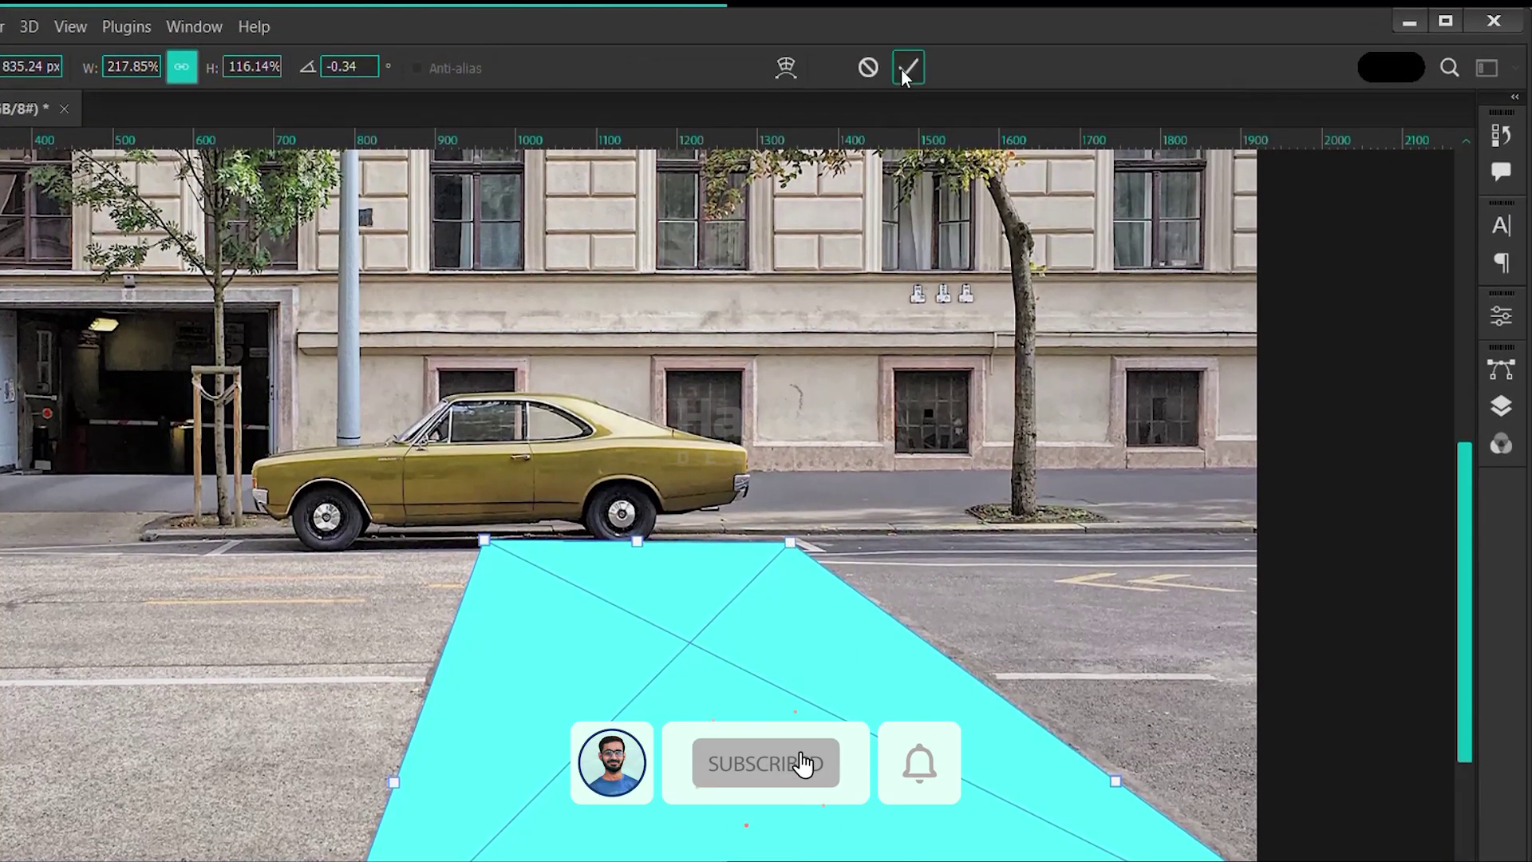
left_click(907, 69)
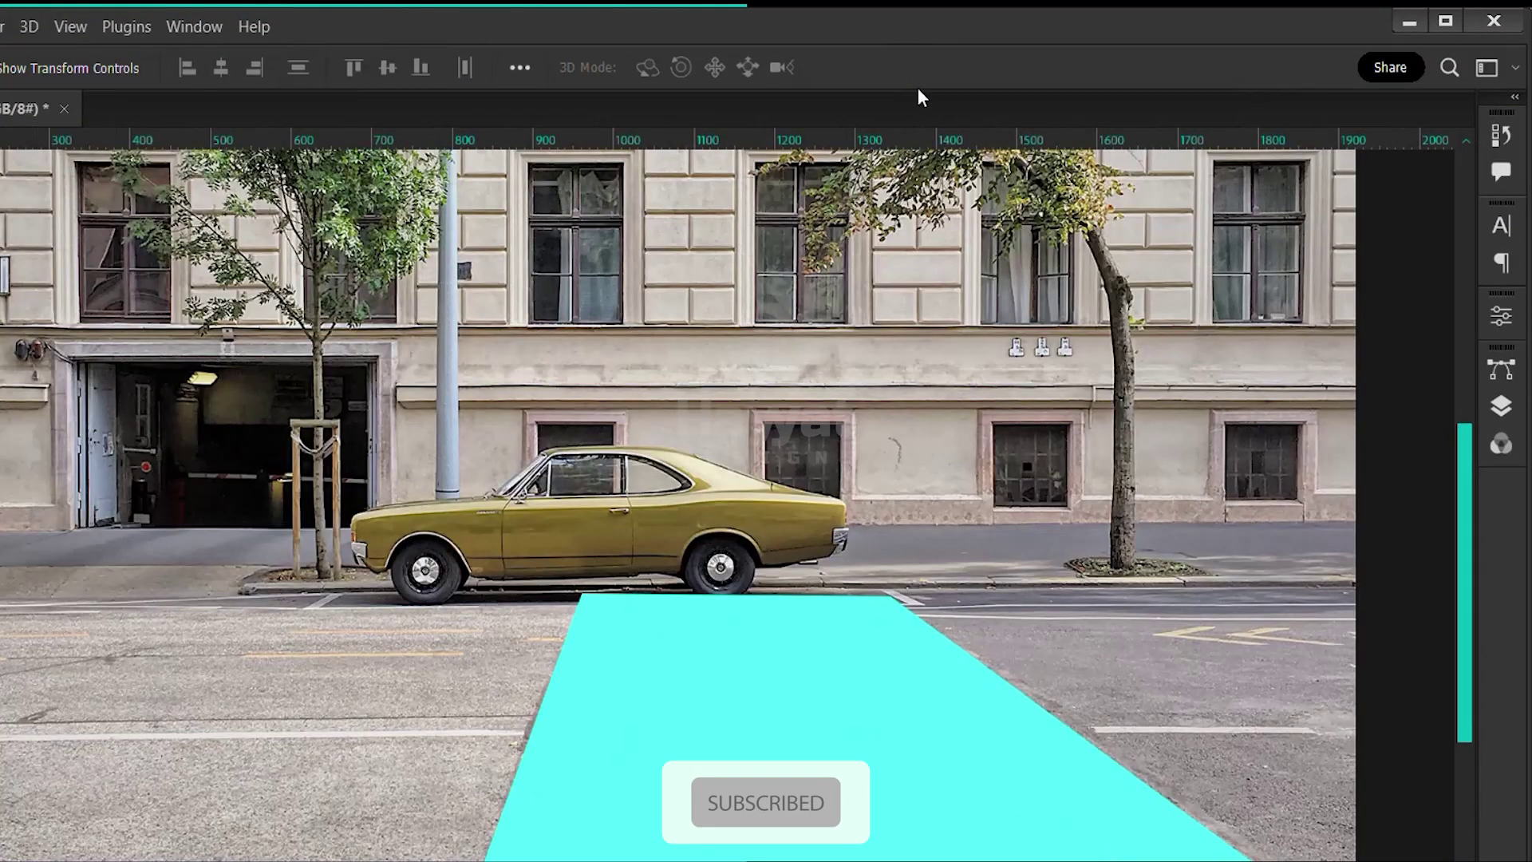
Open Rectangle 1's contents, paste in the white stripes, and hide the cyan rectangle
left_click(1503, 408)
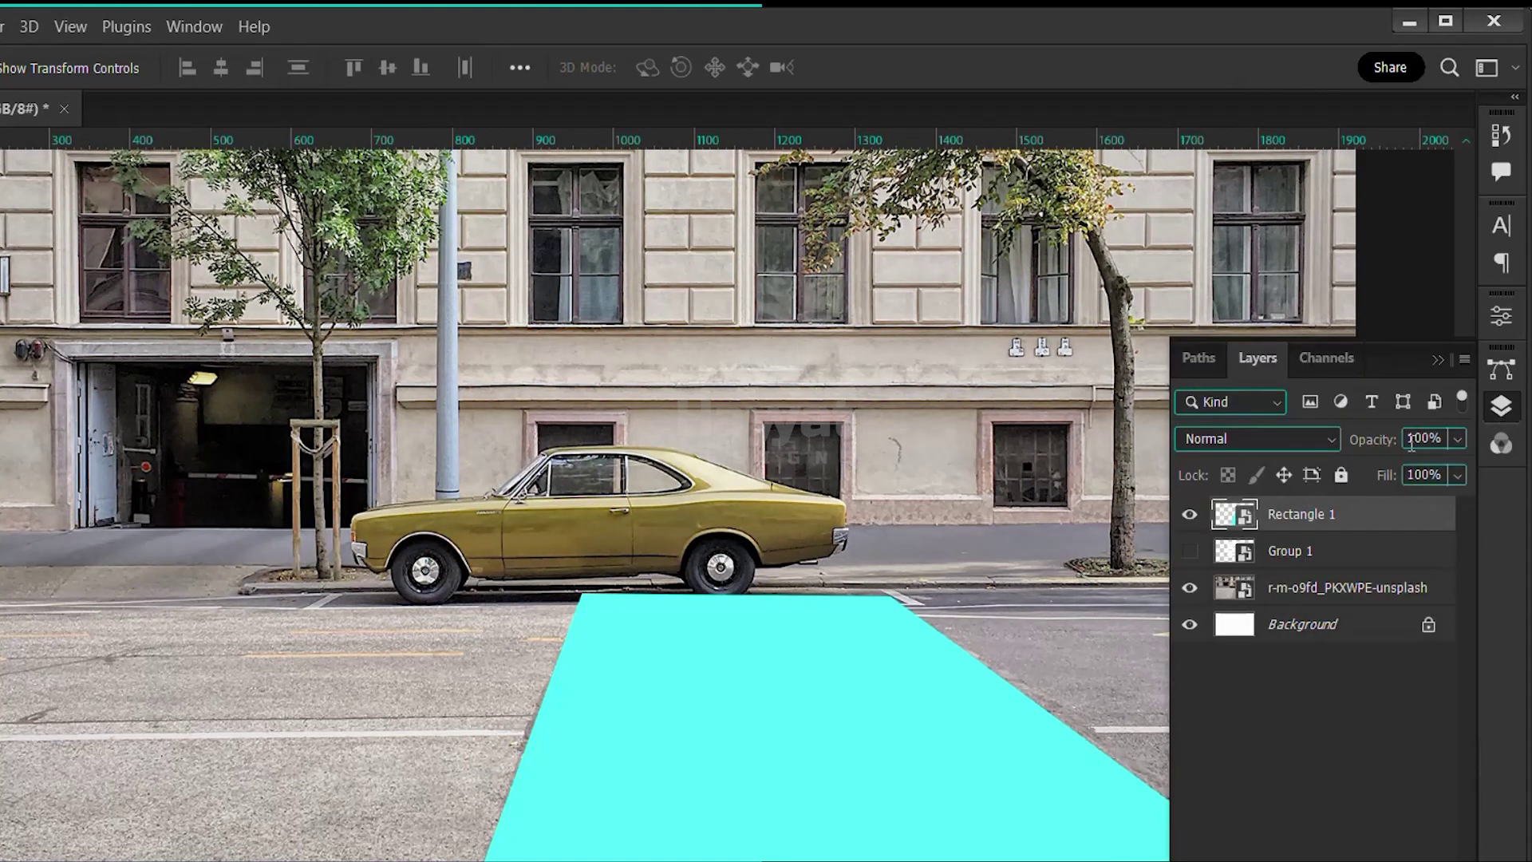
double_click(1246, 524)
key("ctrl+v")
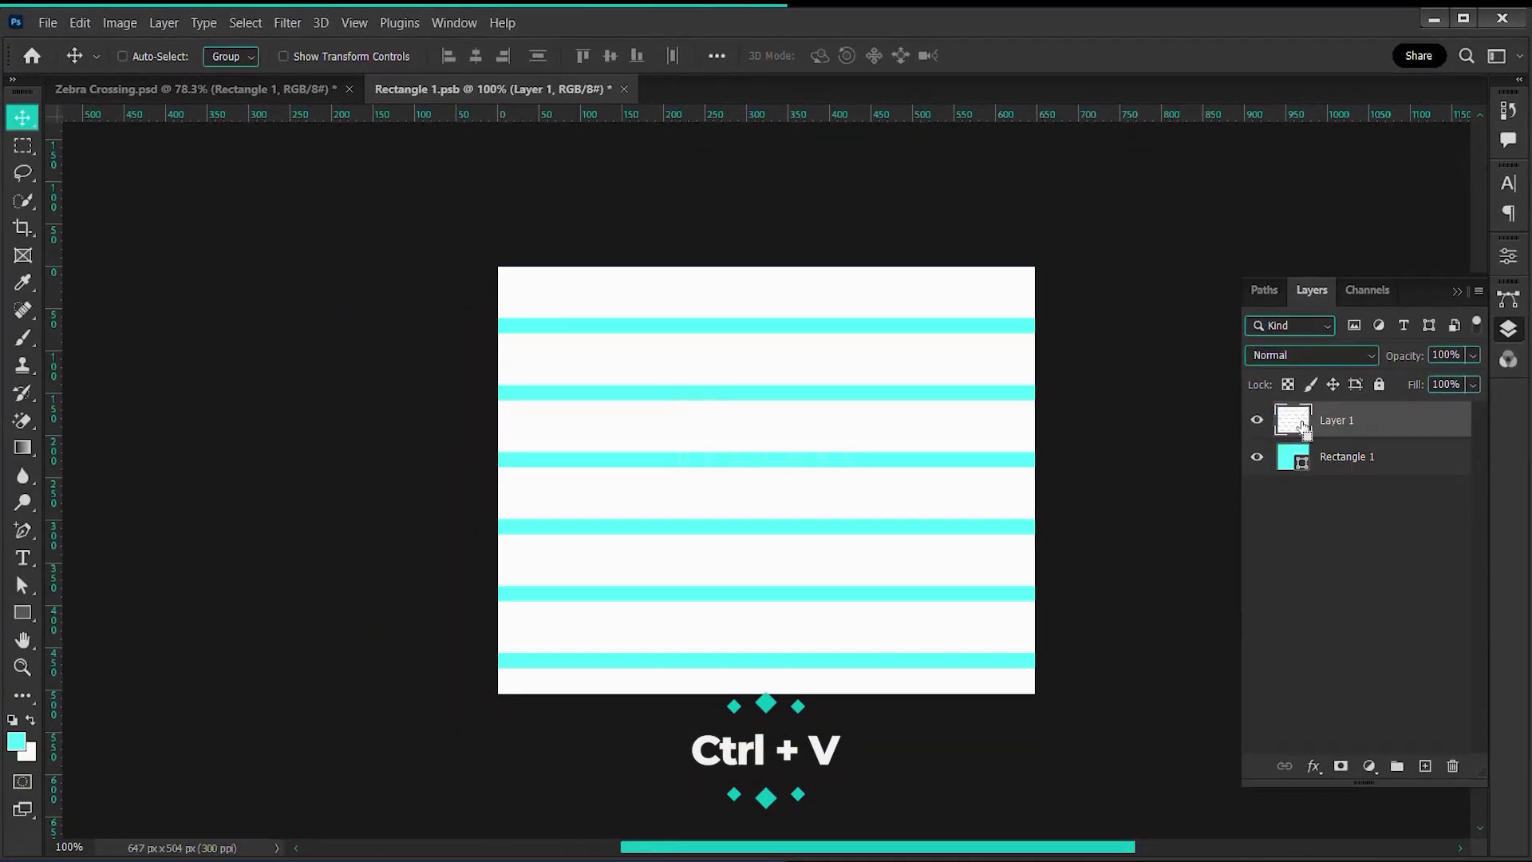
left_click(1256, 459)
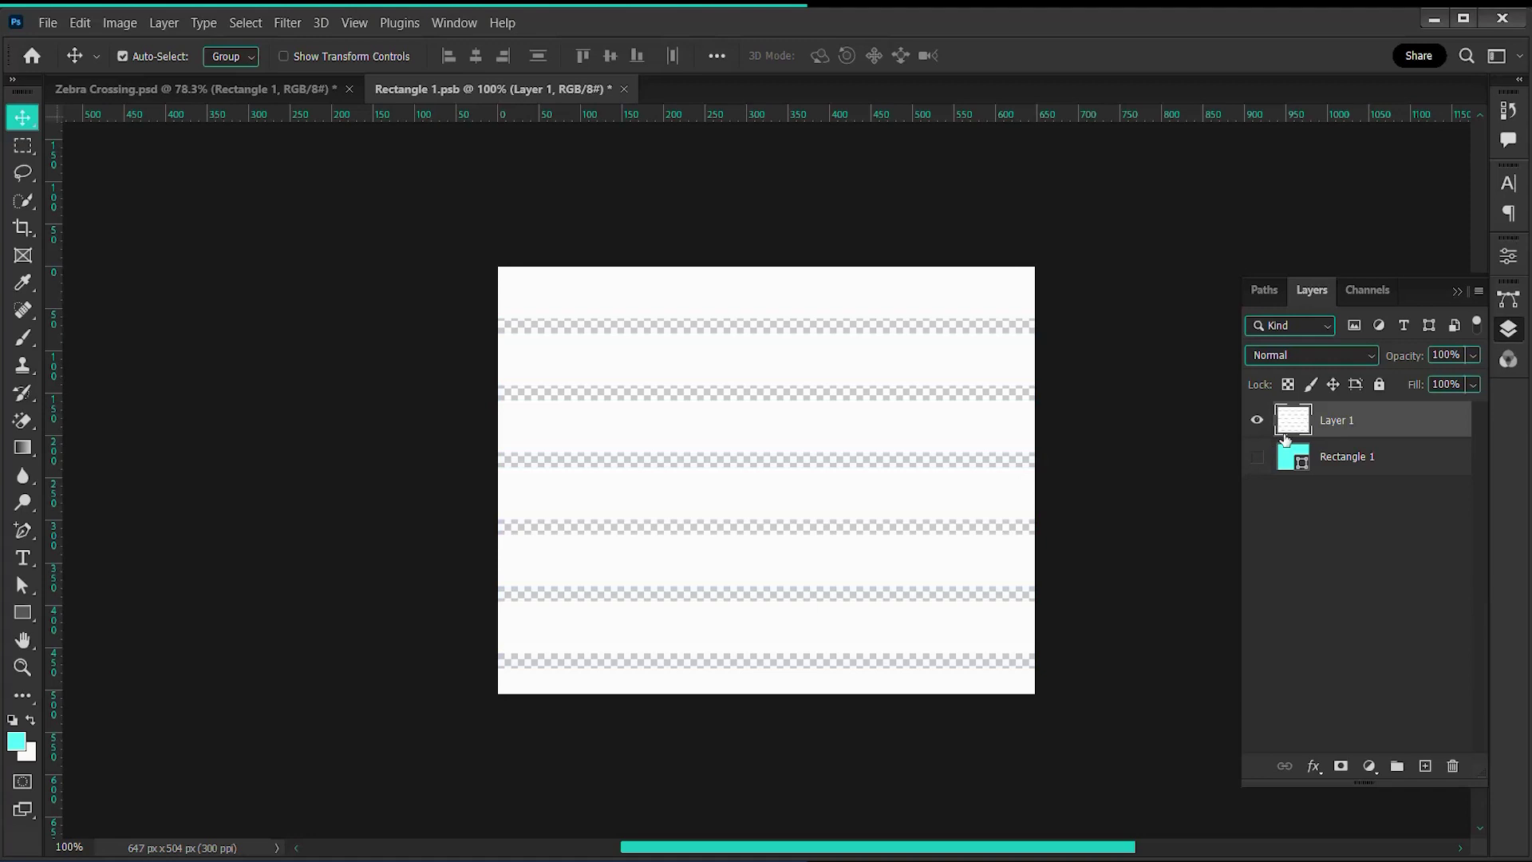
Scale the stripes to about 90%, nudge them down, and save the contents
key("ctrl+t")
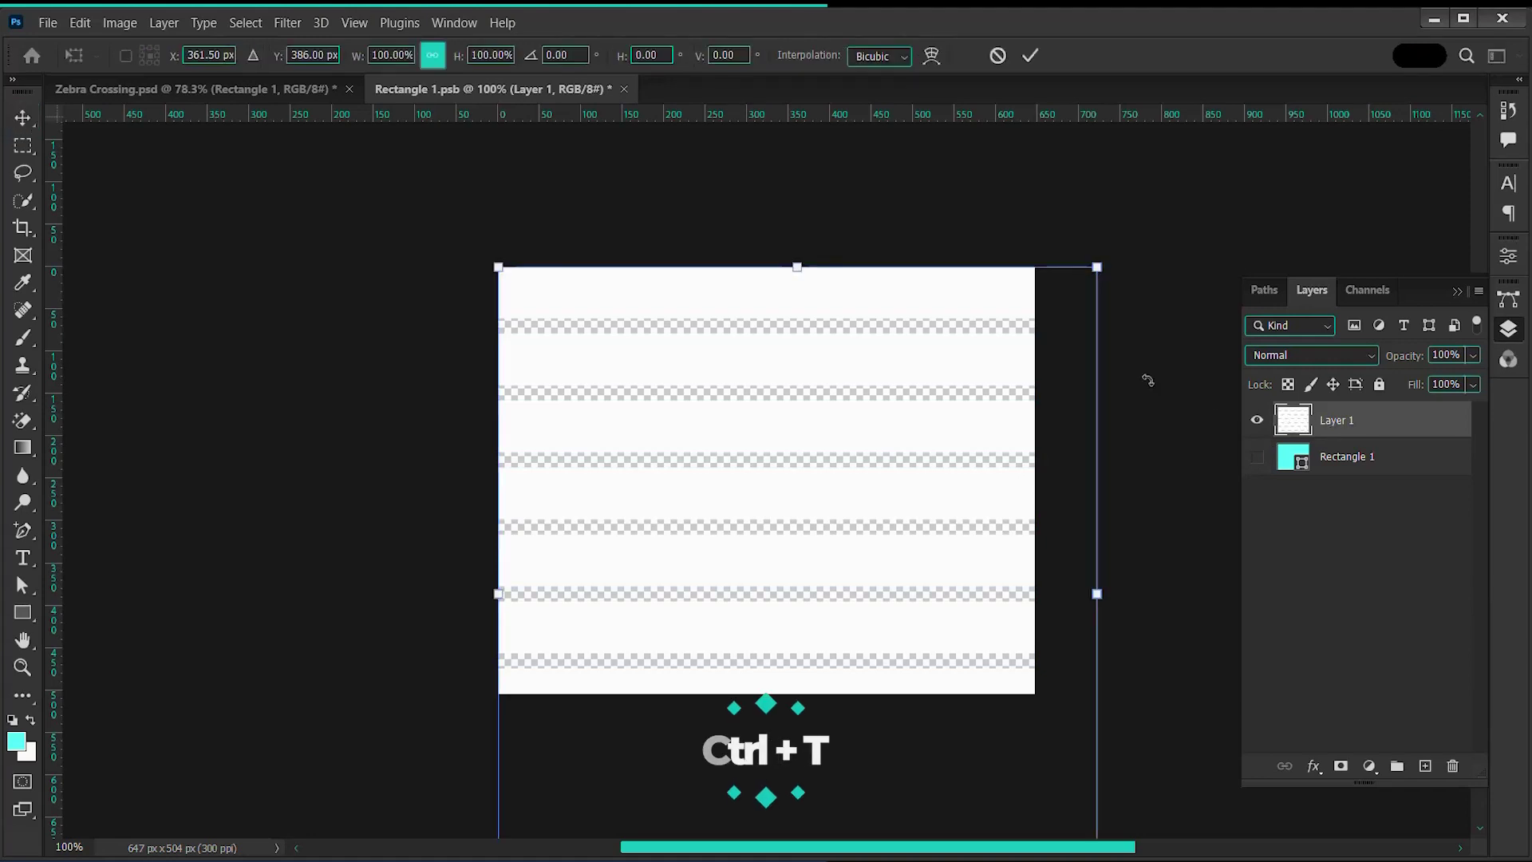
mouse_move(1089, 265)
left_mouse_down()
mouse_move(1036, 288)
mouse_move(991, 341)
mouse_move(991, 302)
left_mouse_up()
key("ctrl+s")
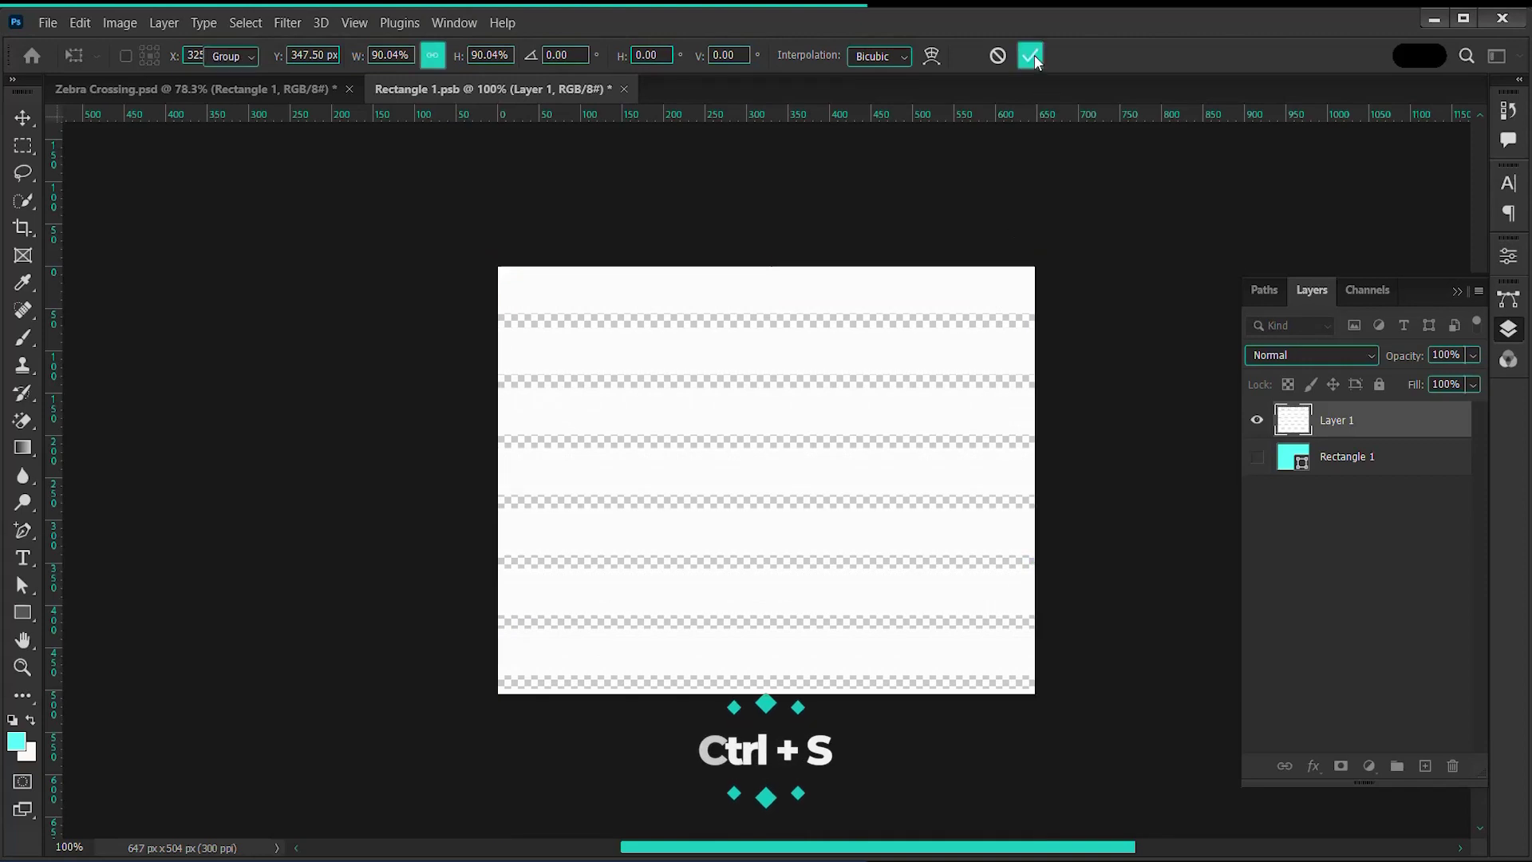
In Zebra Crossing.psd, set the stripes layer to Overlay and open its Blending Options
left_click(276, 89)
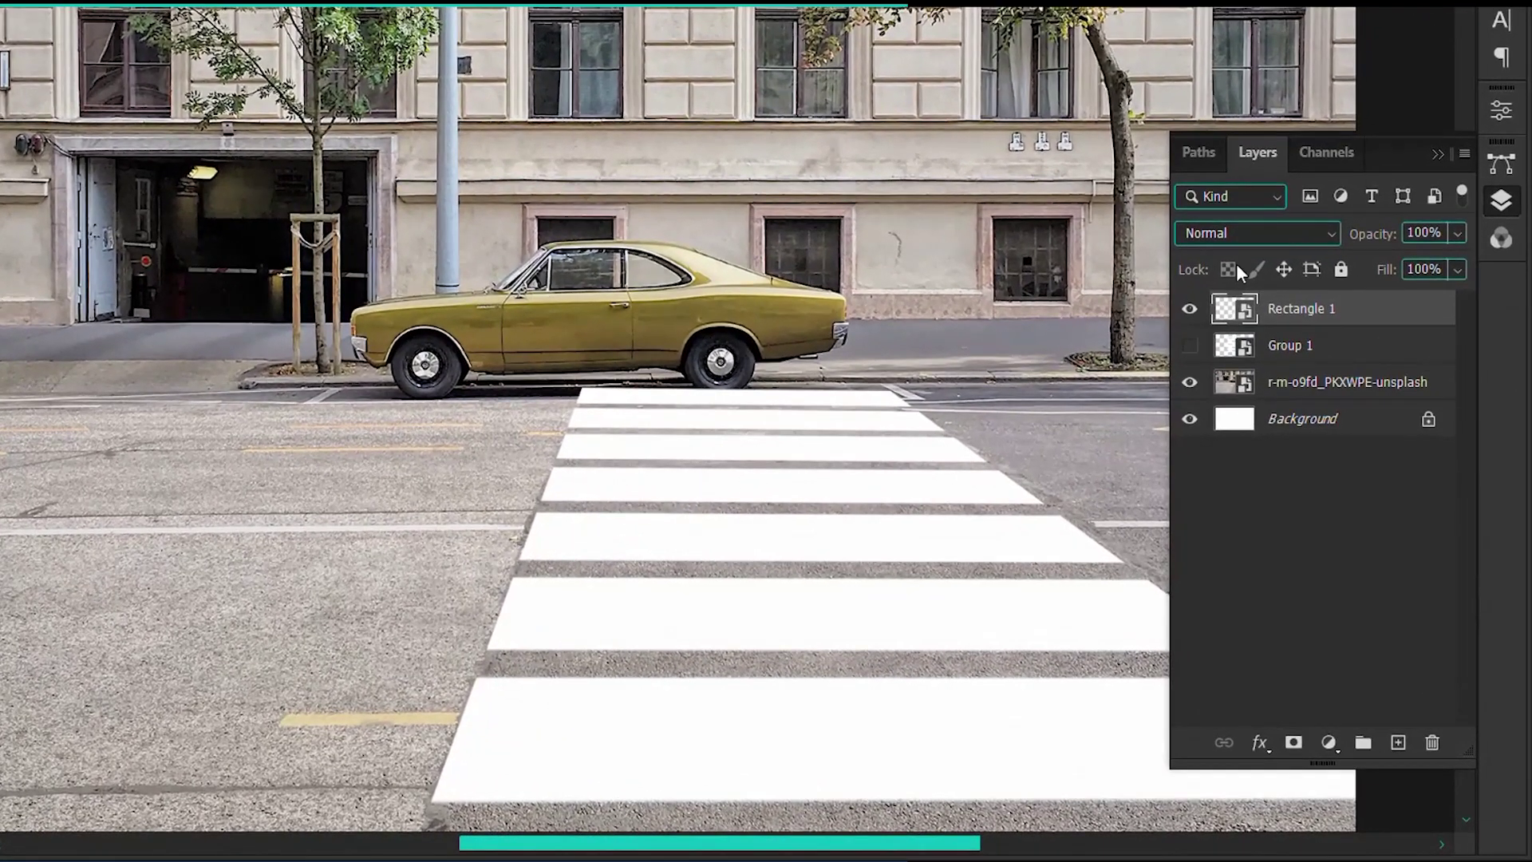
left_click(1258, 234)
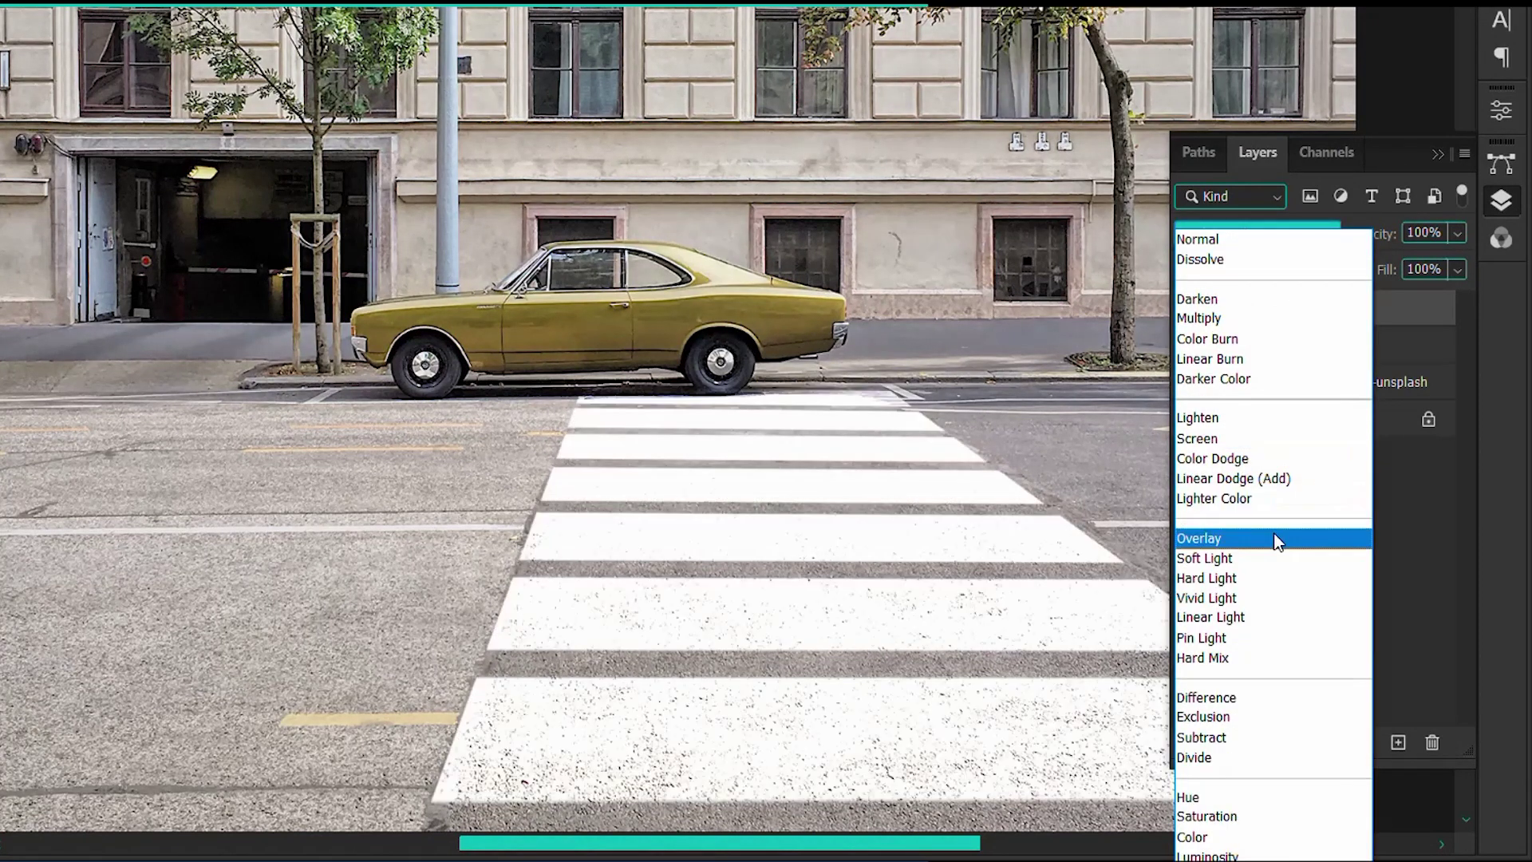
left_click(1277, 542)
left_click(1263, 742)
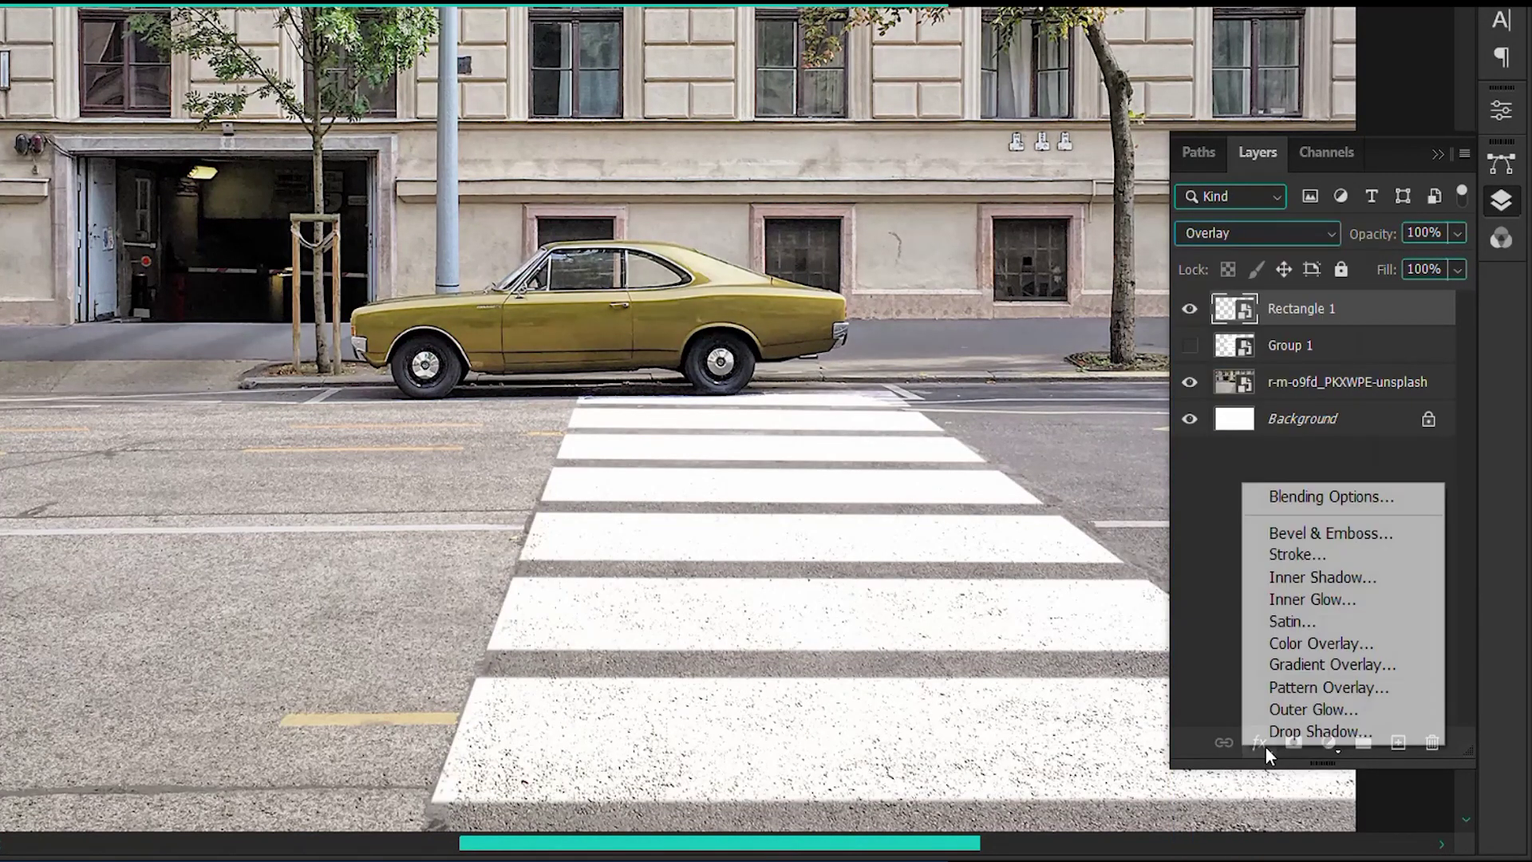
left_click(1331, 495)
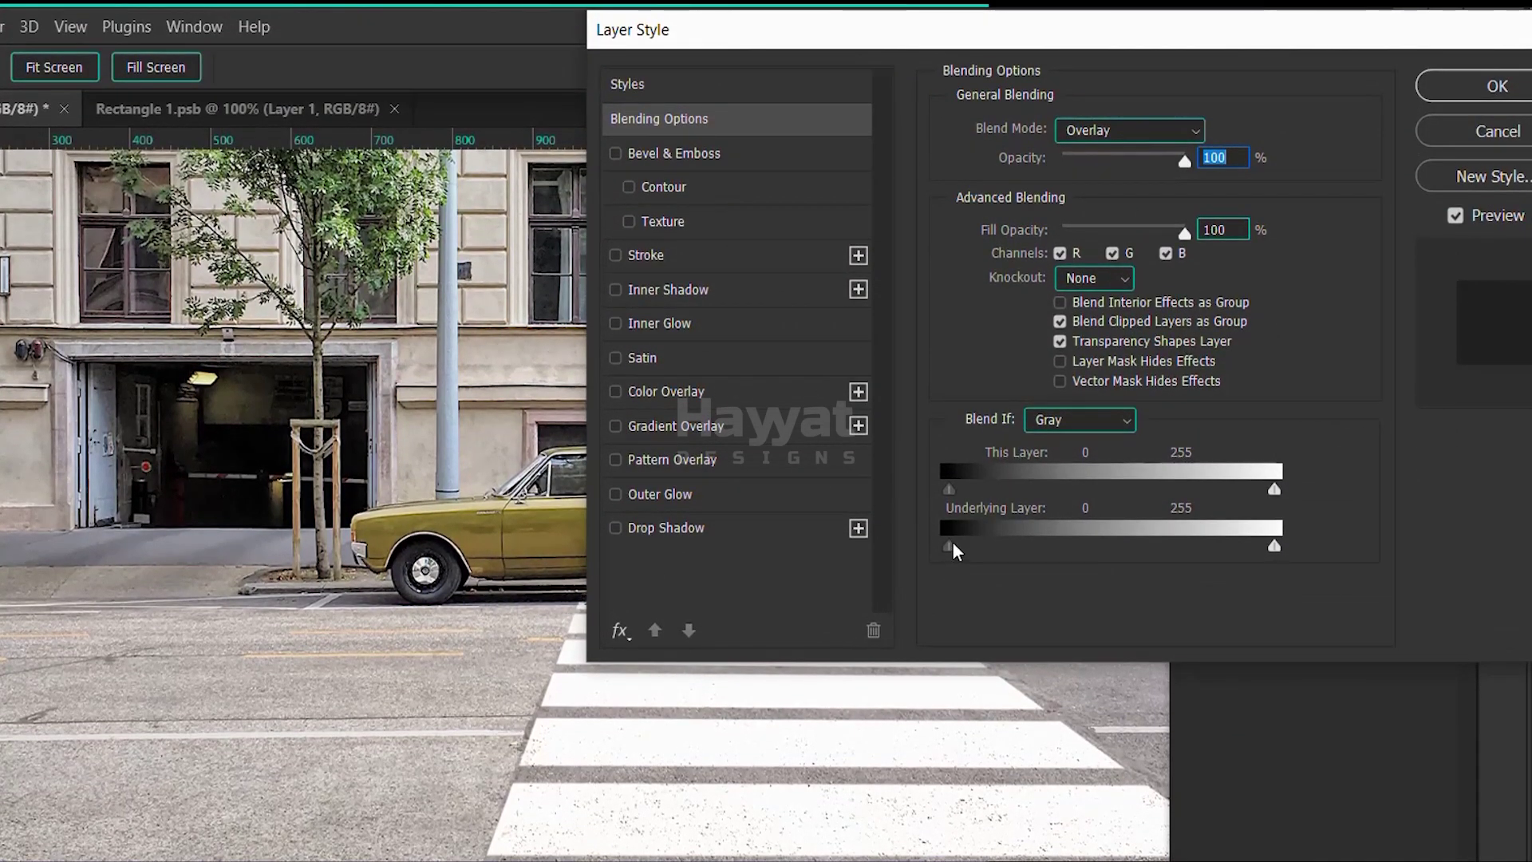
Split the Underlying Layer black Blend If slider to reveal the asphalt, then toggle the stripes to compare
left_click_drag(954, 549, 1177, 559)
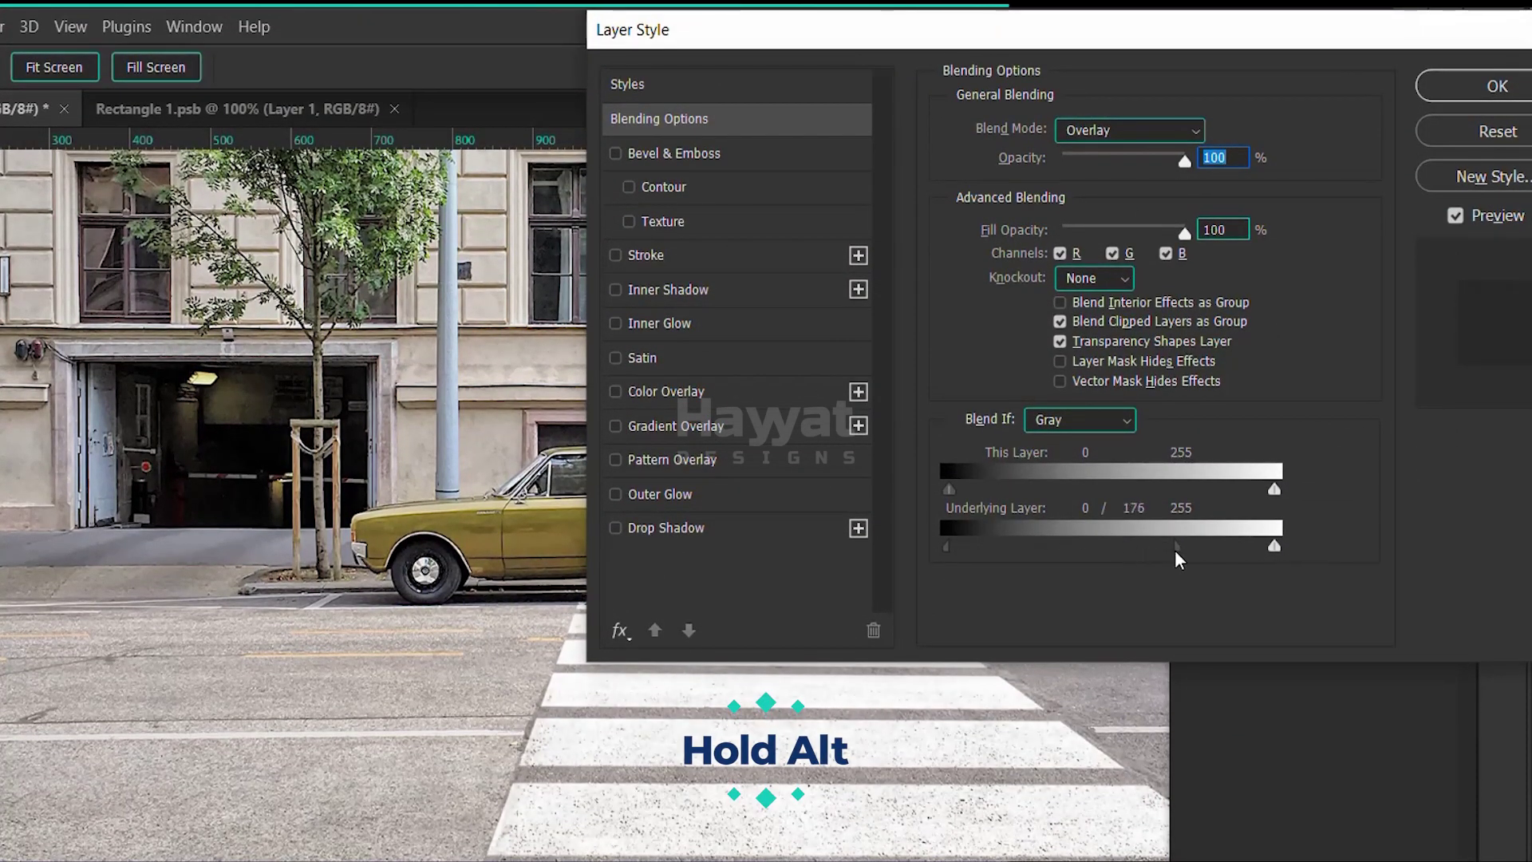
left_click(1501, 86)
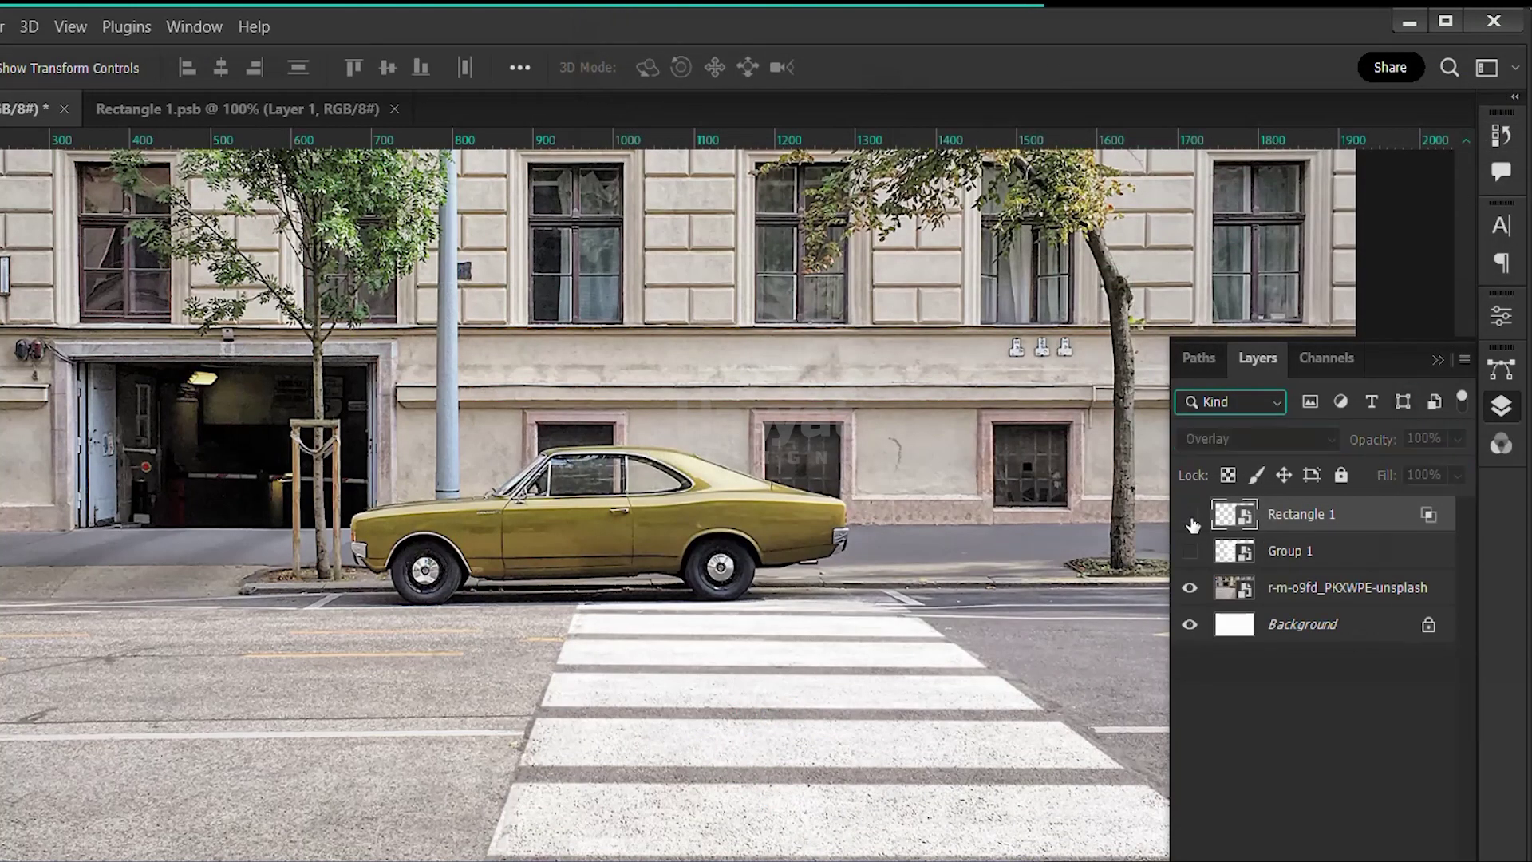
left_click(1193, 524)
left_click(1192, 525)
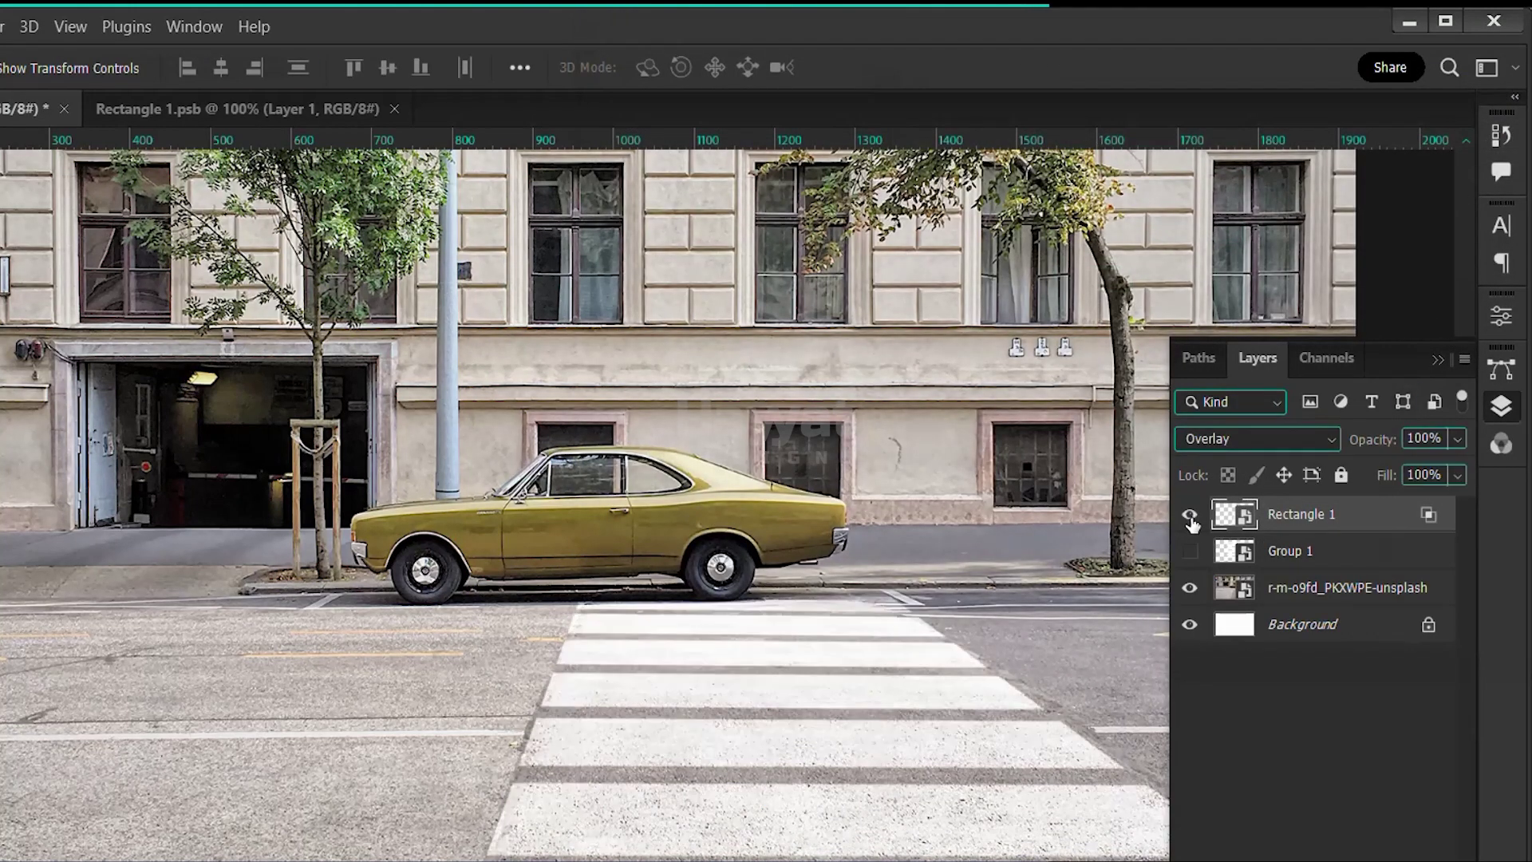